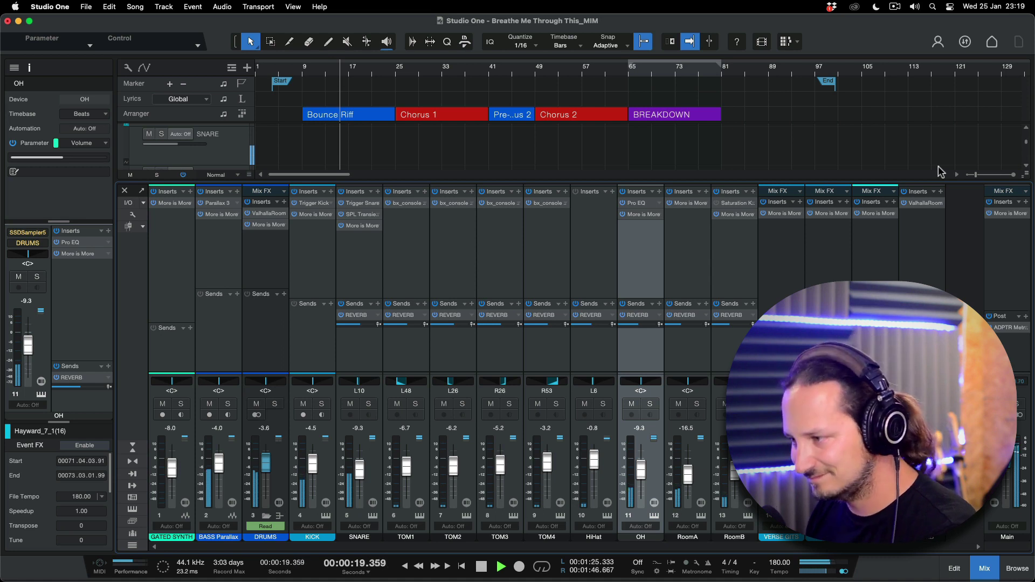
Stop playback and examine the second More is More plug-in's main controls on GATED SYNTH, switching Louder on and back off
key("space")
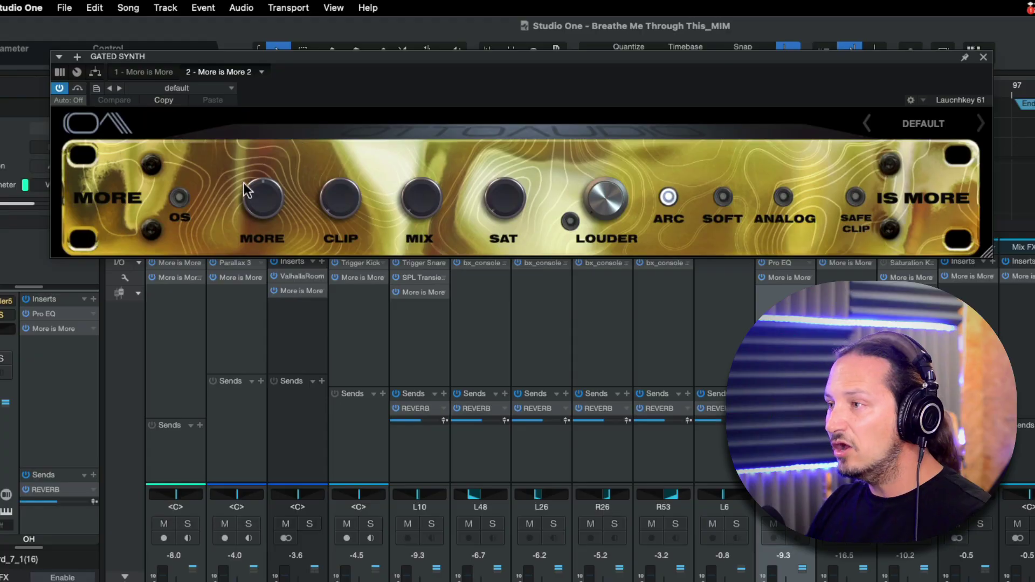
mouse_move(264, 209)
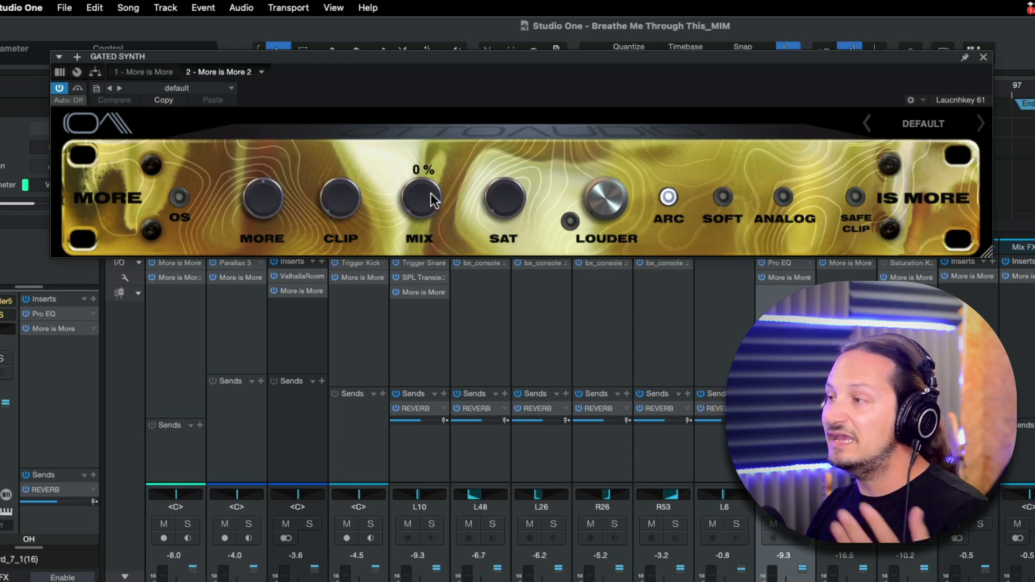
mouse_move(509, 204)
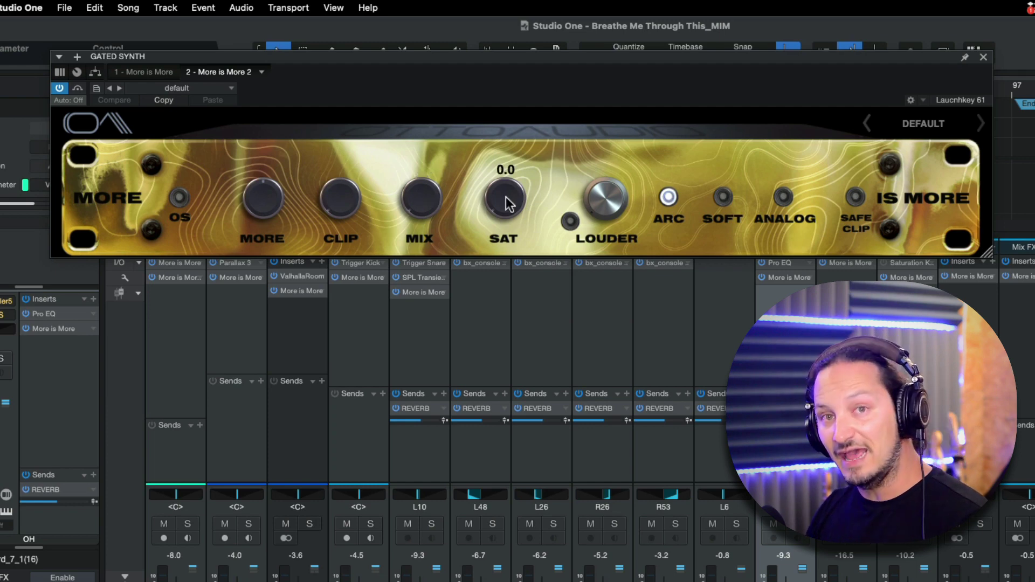
left_click(566, 223)
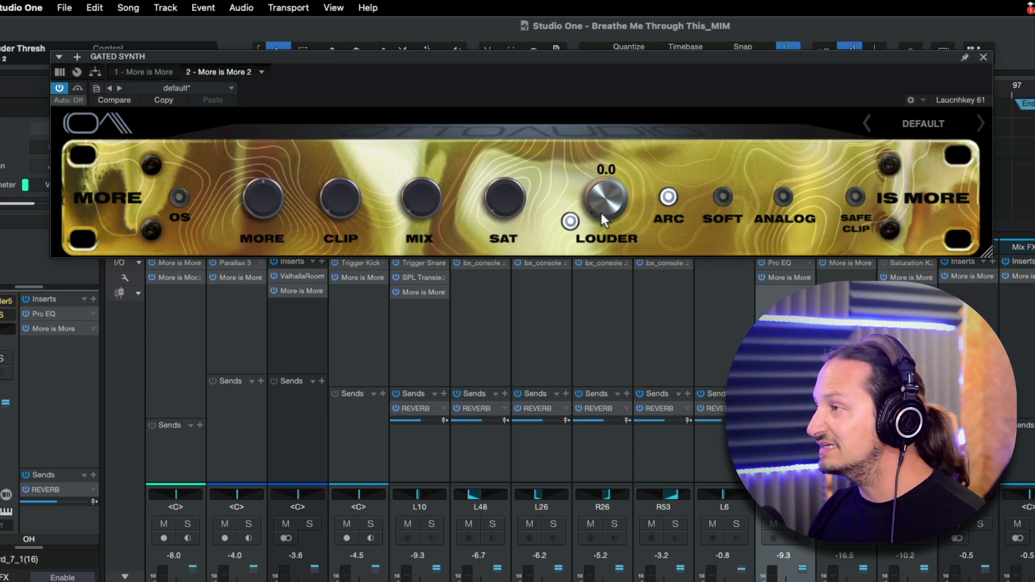
left_click(572, 221)
mouse_move(589, 225)
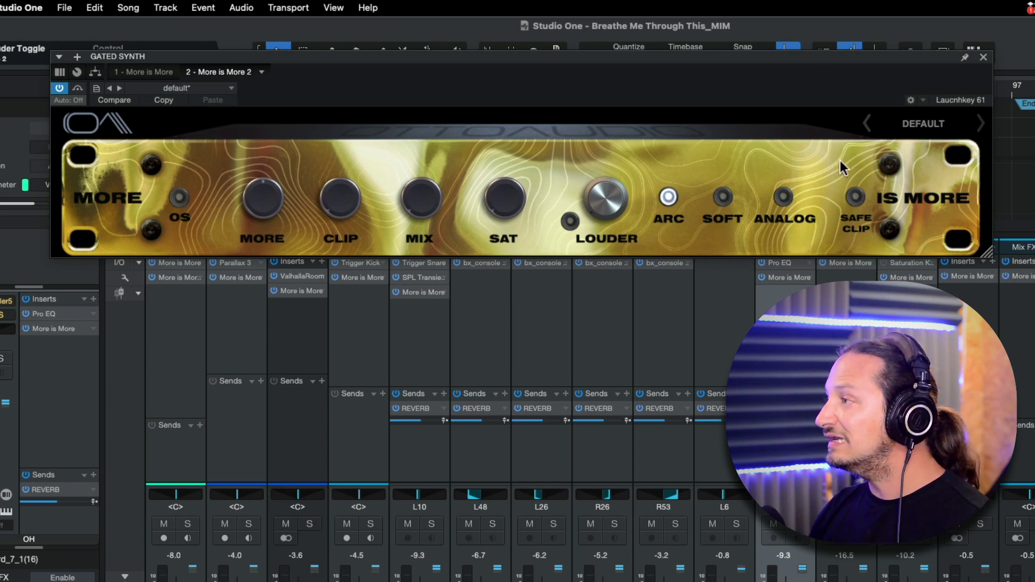
Reveal the Harmonics section of the GATED SYNTH plug-in, raise Air / Lift to about midway and lower Frequency
left_click(885, 166)
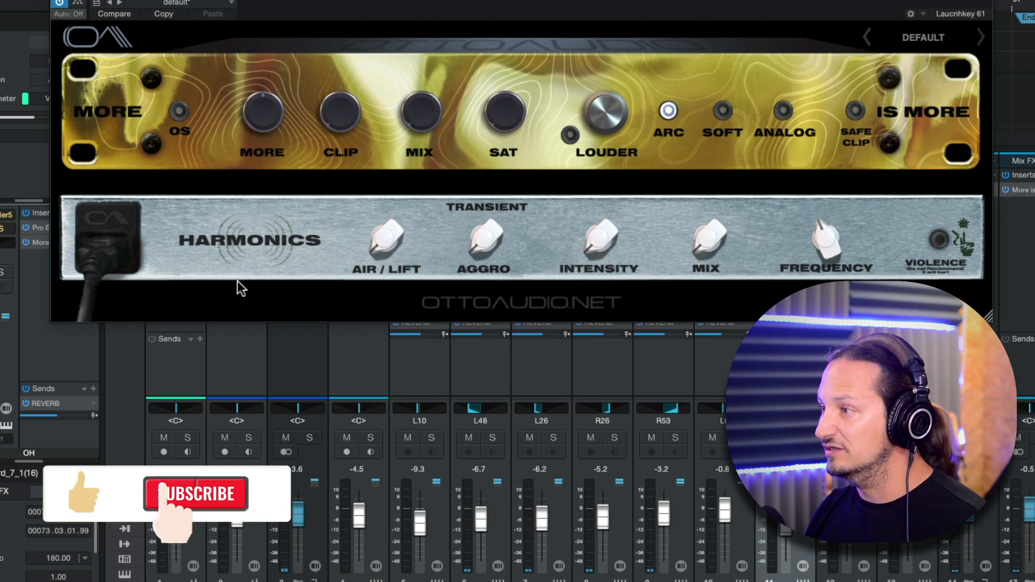
mouse_move(383, 249)
mouse_move(382, 247)
left_mouse_down()
mouse_move(384, 167)
mouse_move(389, 242)
left_mouse_up()
mouse_move(833, 235)
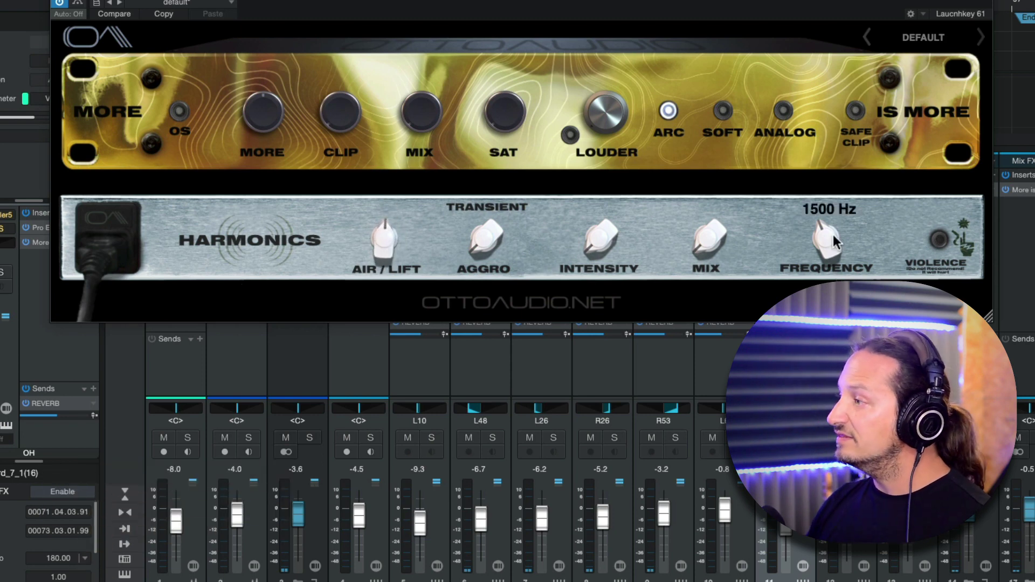
left_click_drag(826, 216, 811, 216)
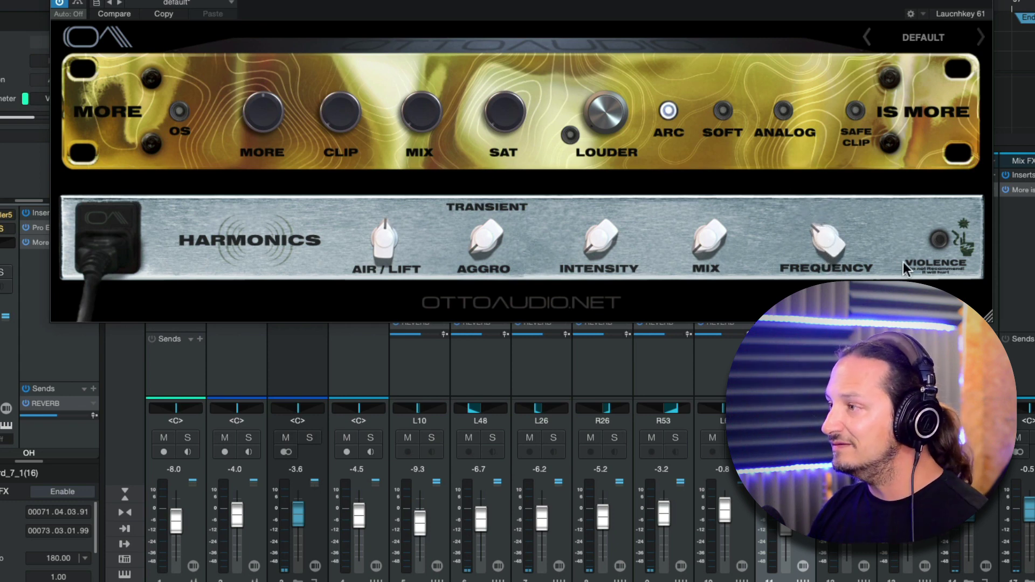
Set the Harmonics Intensity to about 5.6 and raise the Harmonics Mix to about midway
mouse_move(608, 242)
left_click_drag(589, 244, 591, 167)
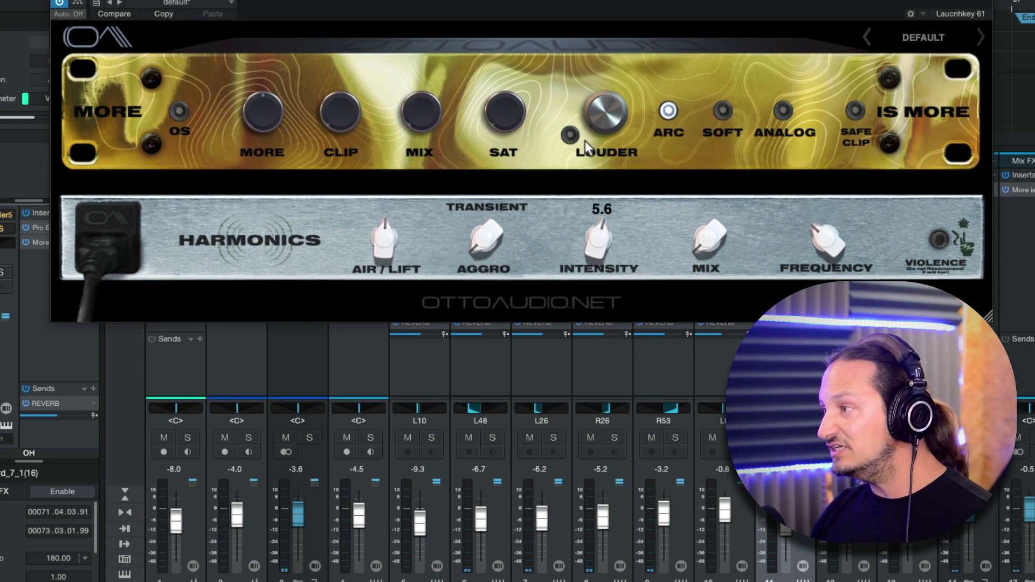
mouse_move(705, 242)
left_click_drag(705, 236, 693, 162)
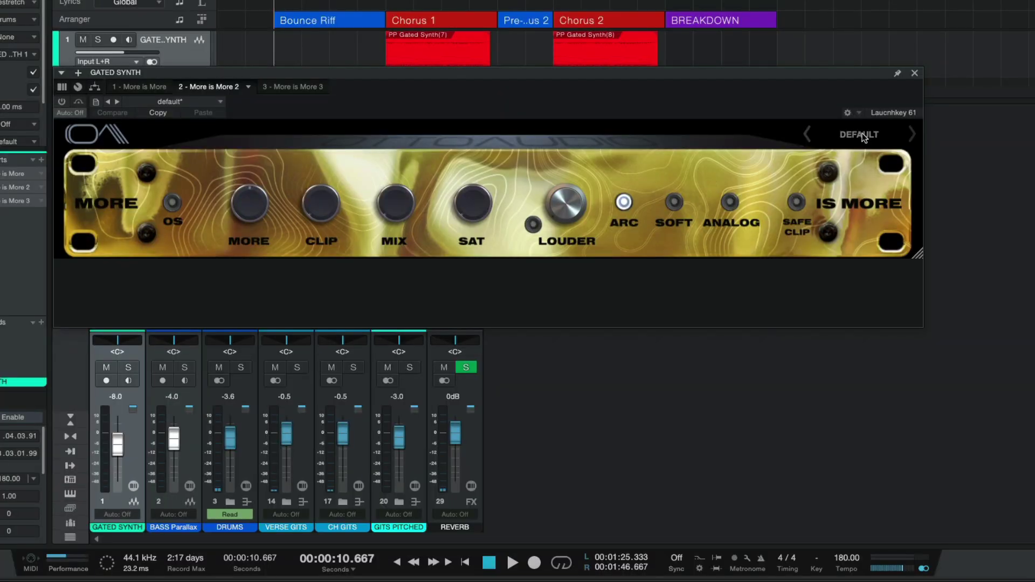
Browse the More is More preset list without changing the DEFAULT preset, and close the plug-in window
left_click(862, 135)
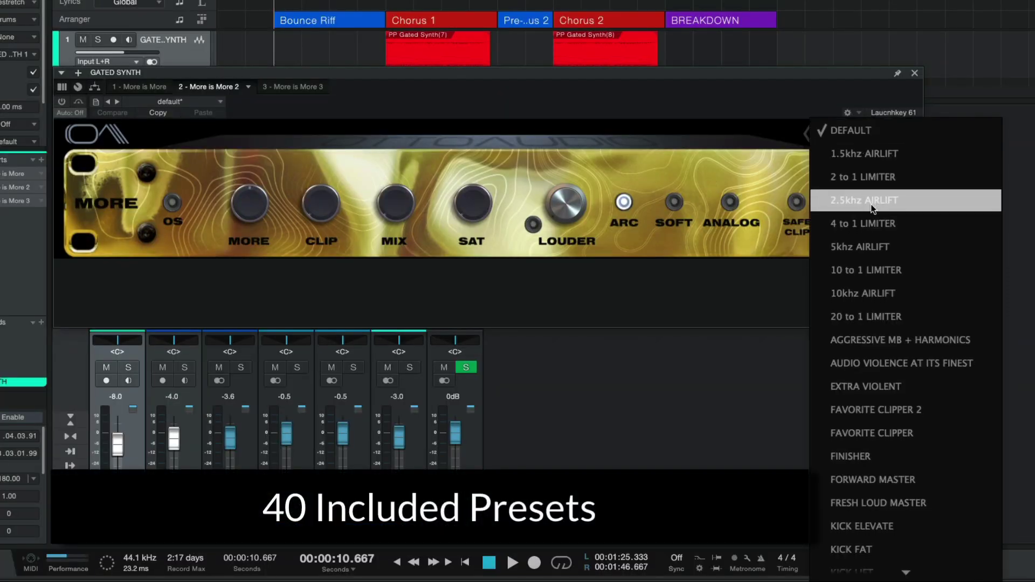
scroll(871, 204, "down", 6)
scroll(872, 204, "down", 2)
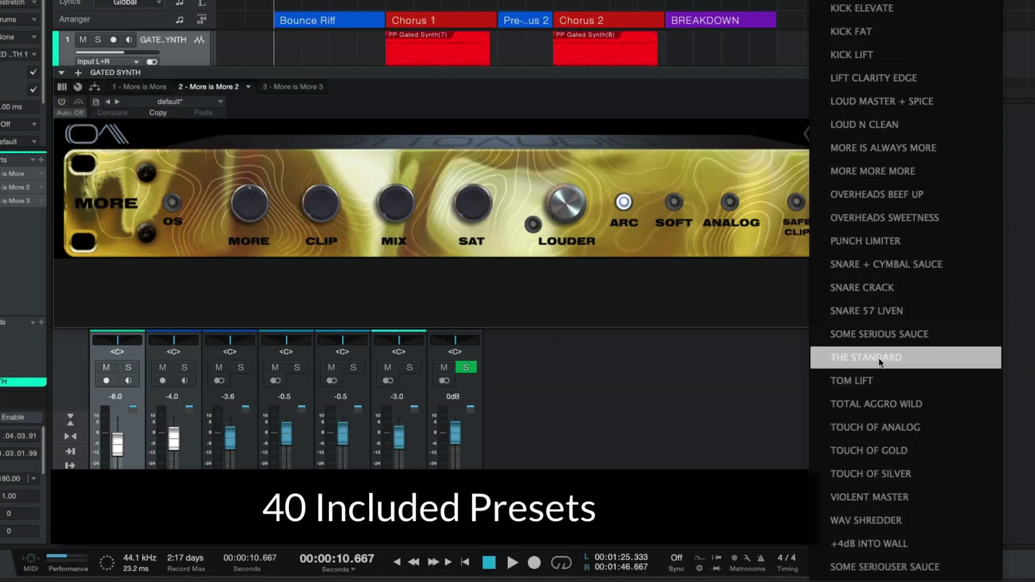
scroll(882, 315, "up", 2)
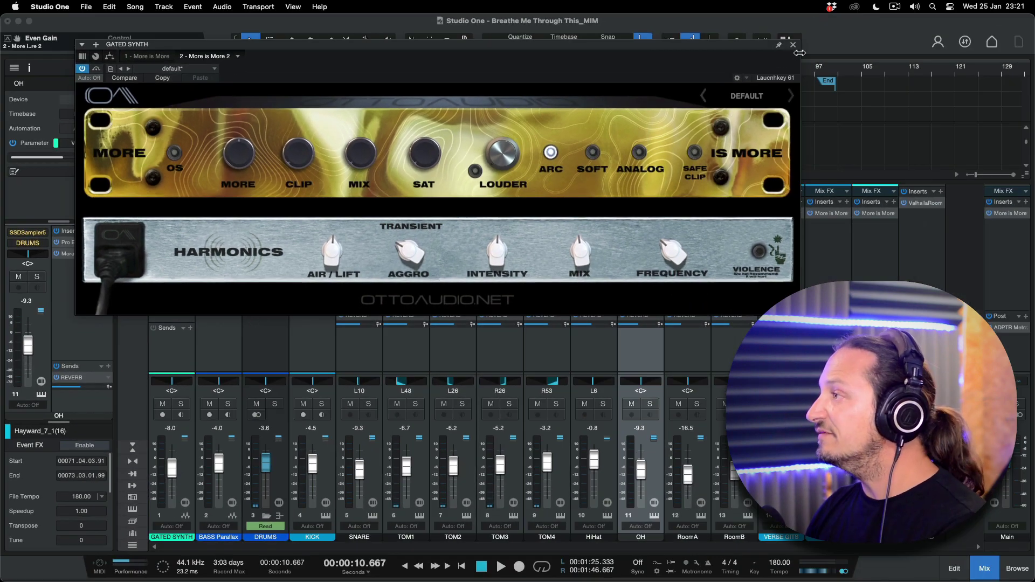
left_click(899, 4)
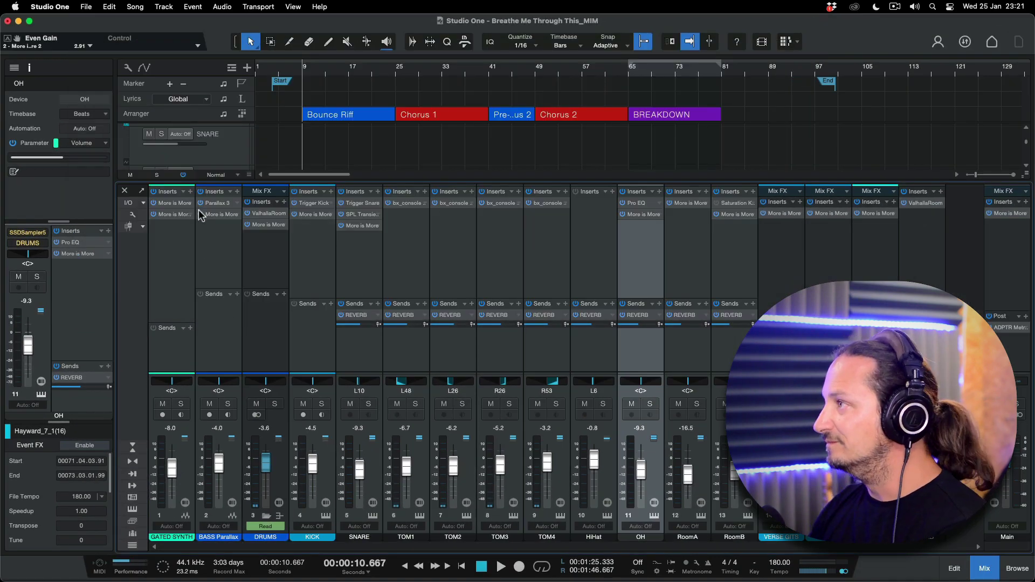
Solo the BASS Parallax channel, listen to the Bounce Riff section, stop playback and remove the solo
left_click(229, 405)
key("space")
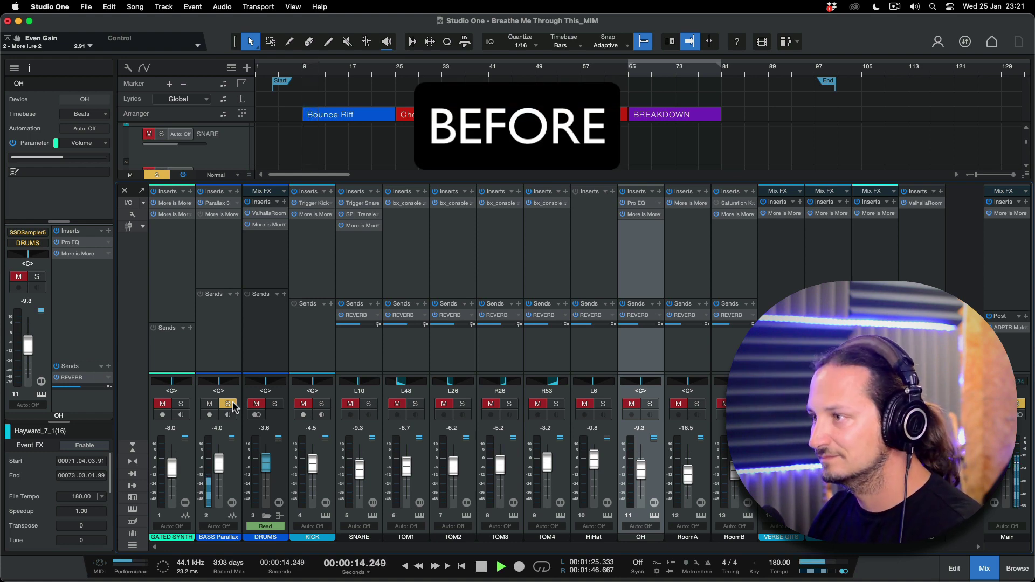
key("space")
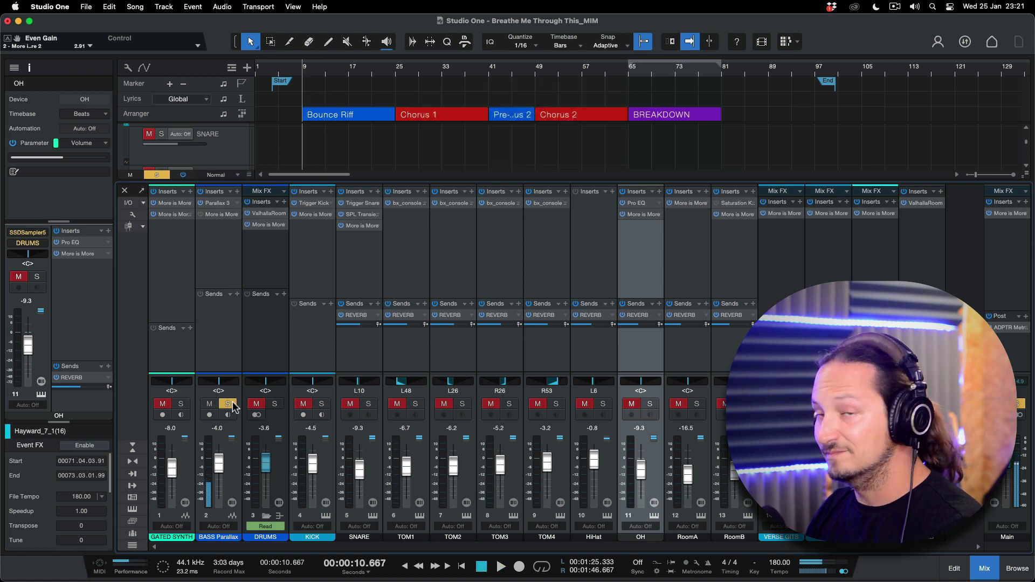
left_click(232, 406)
Add another More is More plug-in to the BASS Parallax inserts by searching for "more"
left_click(237, 192)
type("m")
key("Down")
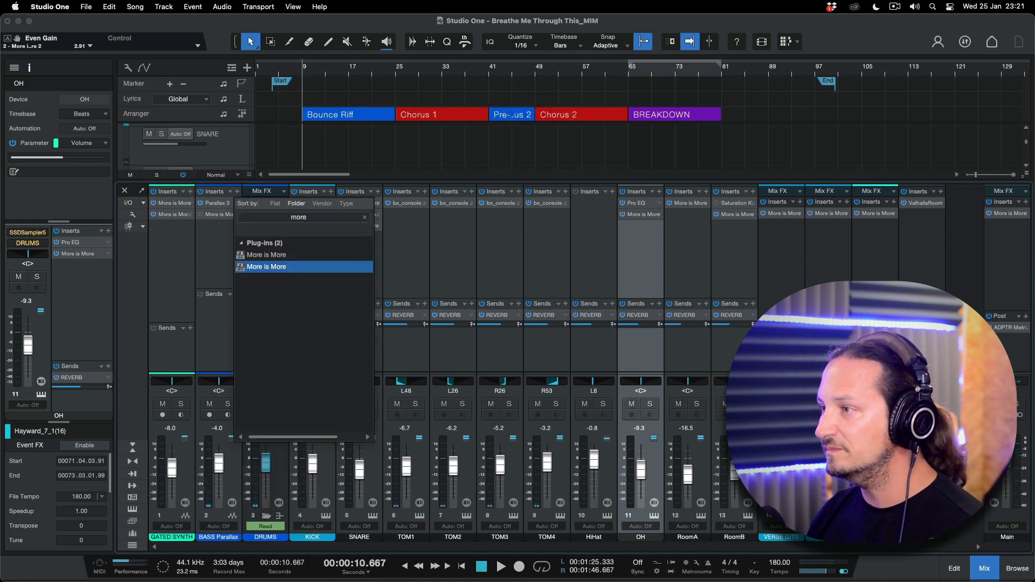
key("Return")
Set Clip to 1.6 and Sat to 3.2 on the bass plug-in, enable Louder and set it to 2.5
left_click_drag(298, 153, 298, 154)
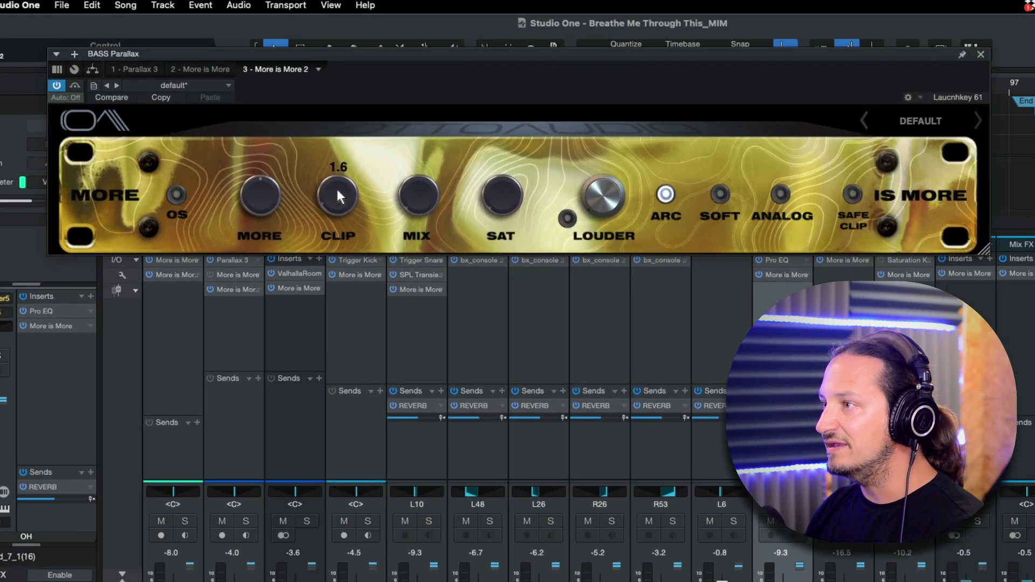
mouse_move(273, 195)
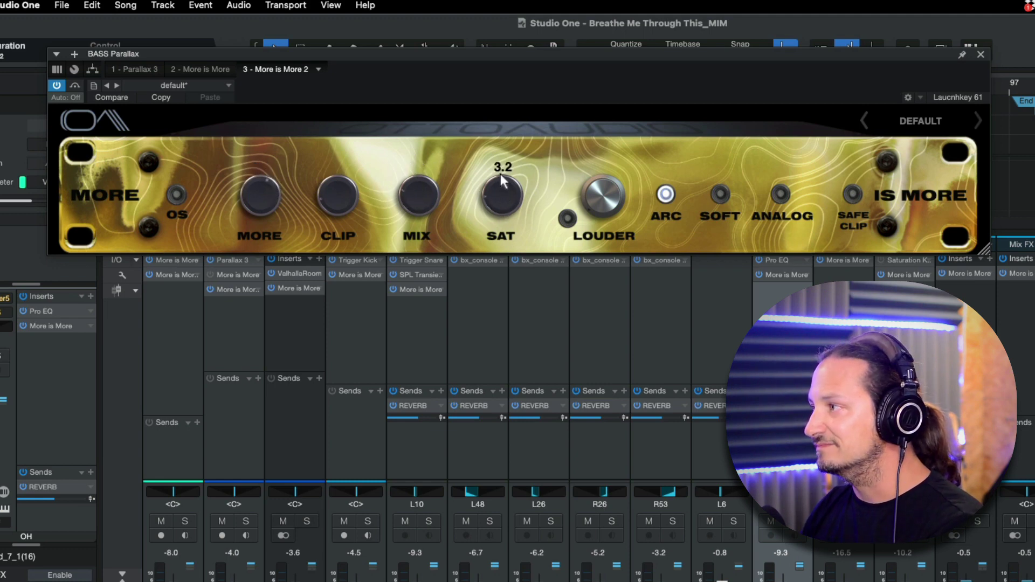
left_click(567, 219)
mouse_move(593, 208)
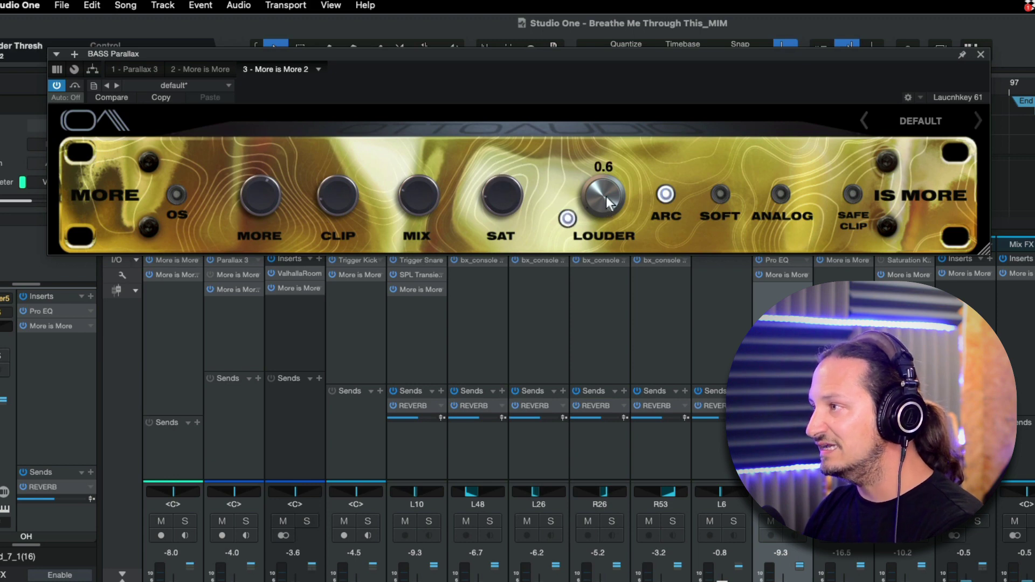
scroll(605, 186, "up", 5)
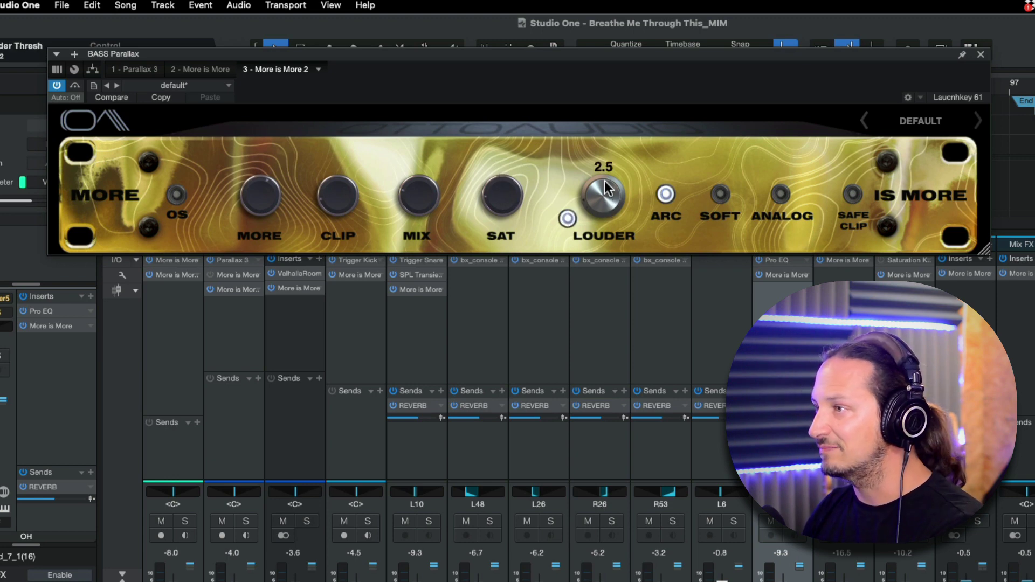
Solo the bass channel and compare its sound with the new More is More plug-in bypassed and active
key("s")
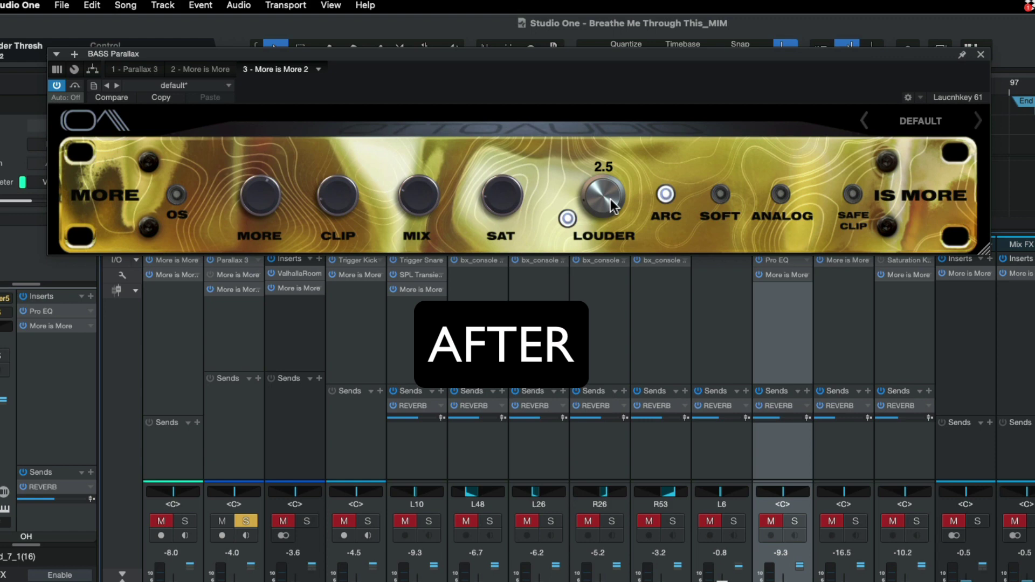
left_click(56, 85)
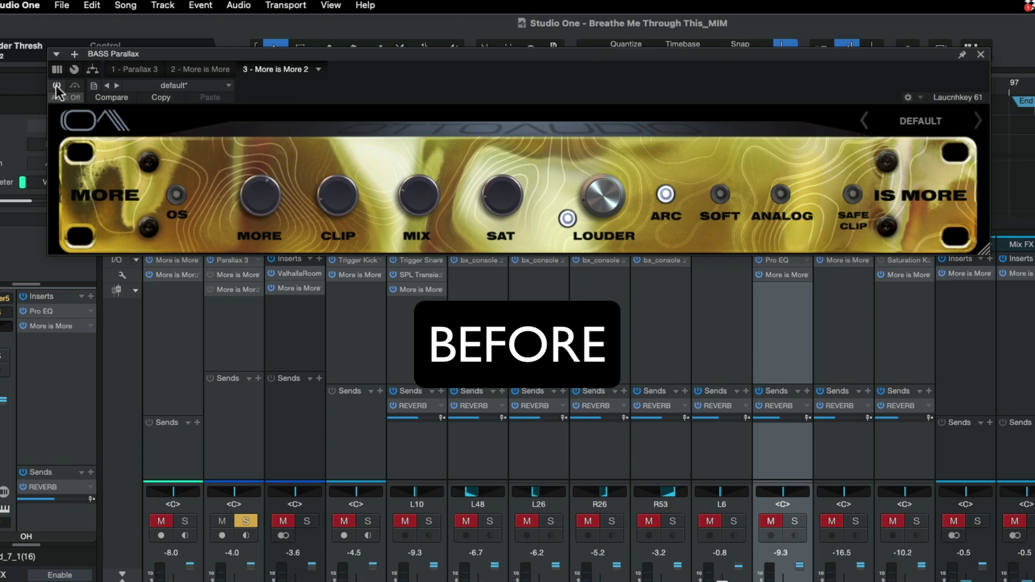
left_click(56, 85)
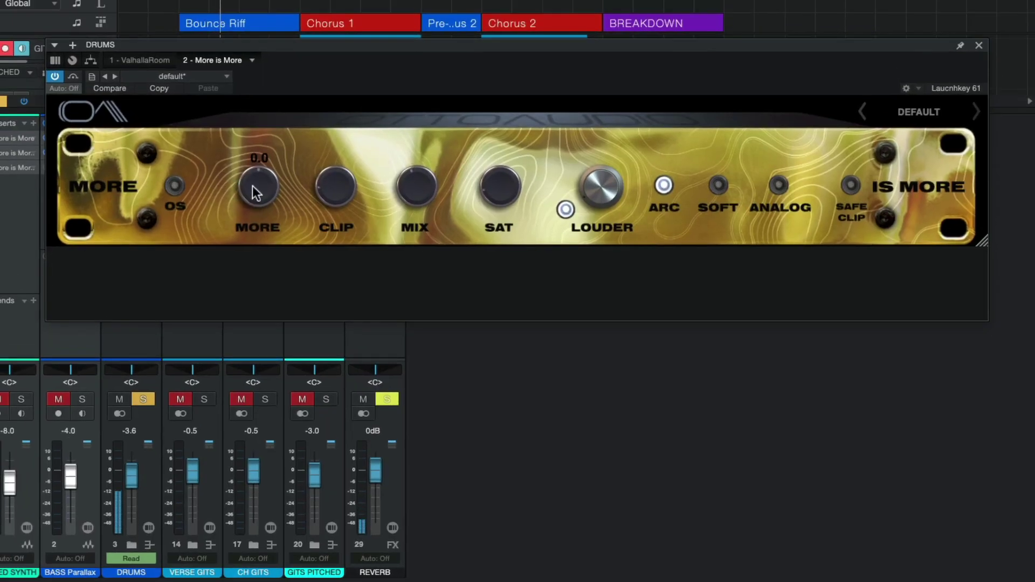
Examine the More, Clip, Mix and Louder settings of the DRUMS bus plug-in and reveal its Harmonics section
mouse_move(315, 183)
mouse_move(426, 195)
mouse_move(608, 187)
left_click(883, 153)
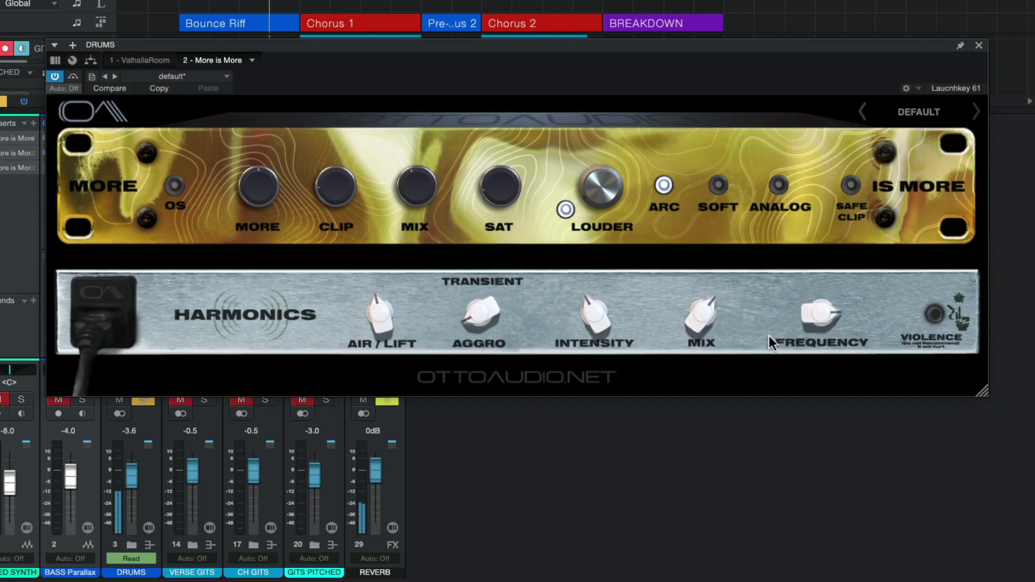
Compare the drums during playback by repeatedly bypassing and reactivating the More is More plug-in on the DRUMS bus
left_click(54, 76)
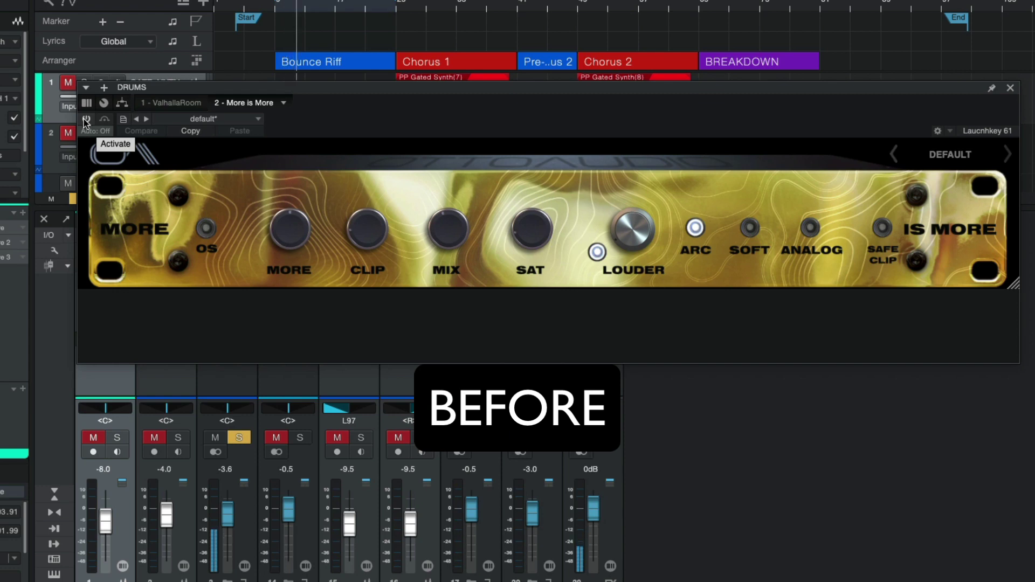
left_click(85, 120)
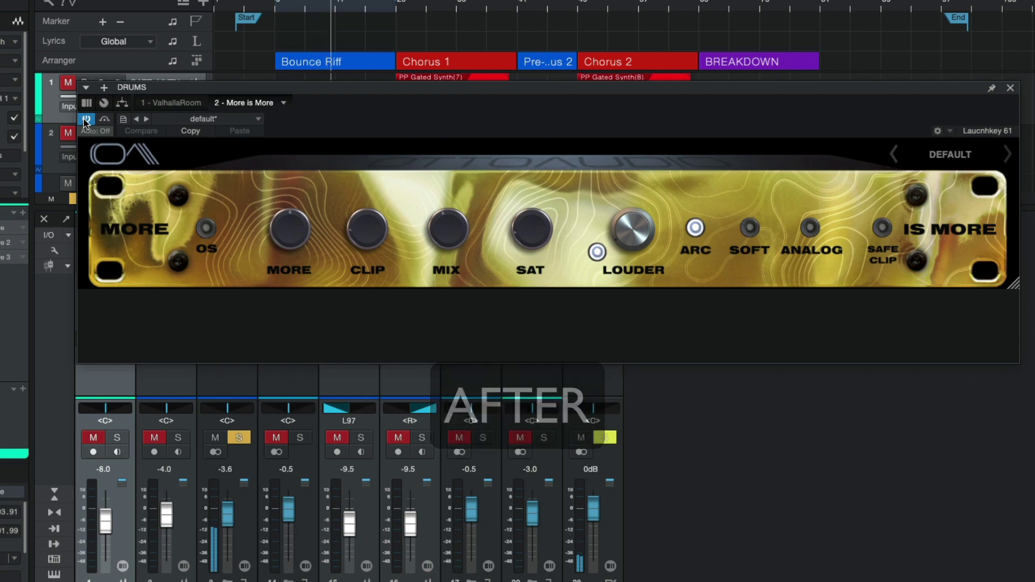
left_click(86, 120)
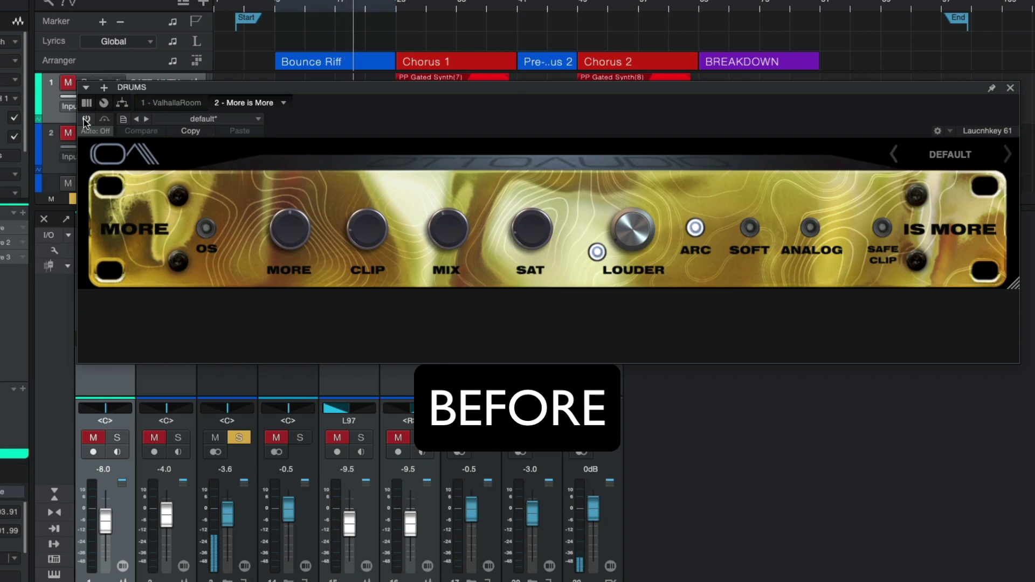
left_click(85, 120)
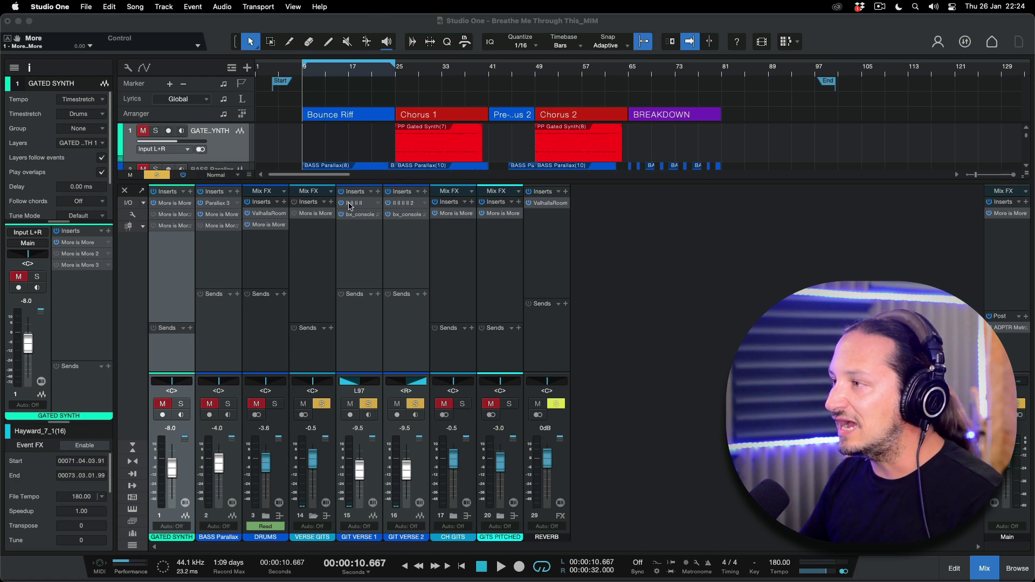
View the amp simulator plug-in on the GIT VERSE 1 channel and close it
left_click(351, 203)
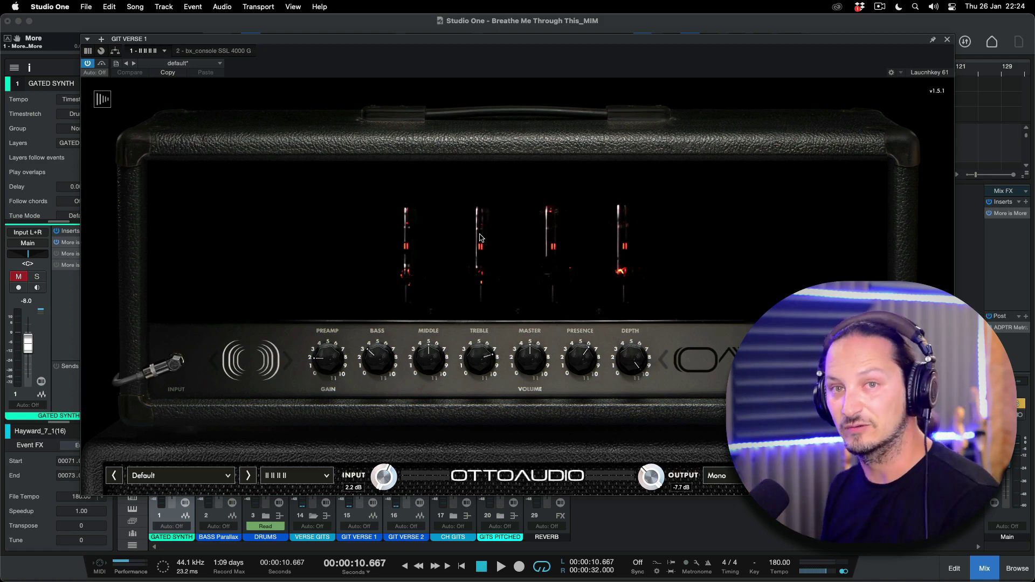
key("super+w")
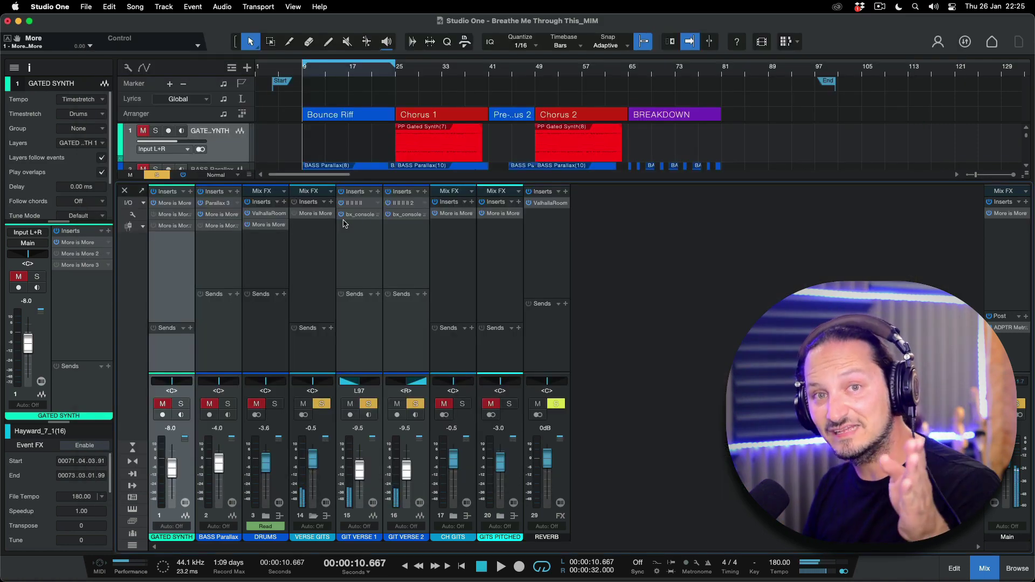
Open the More is More plug-in on the VERSE GITS bus and examine its Clip, Mix, Sat, Louder and Analog settings and the Harmonics section
left_click(310, 215)
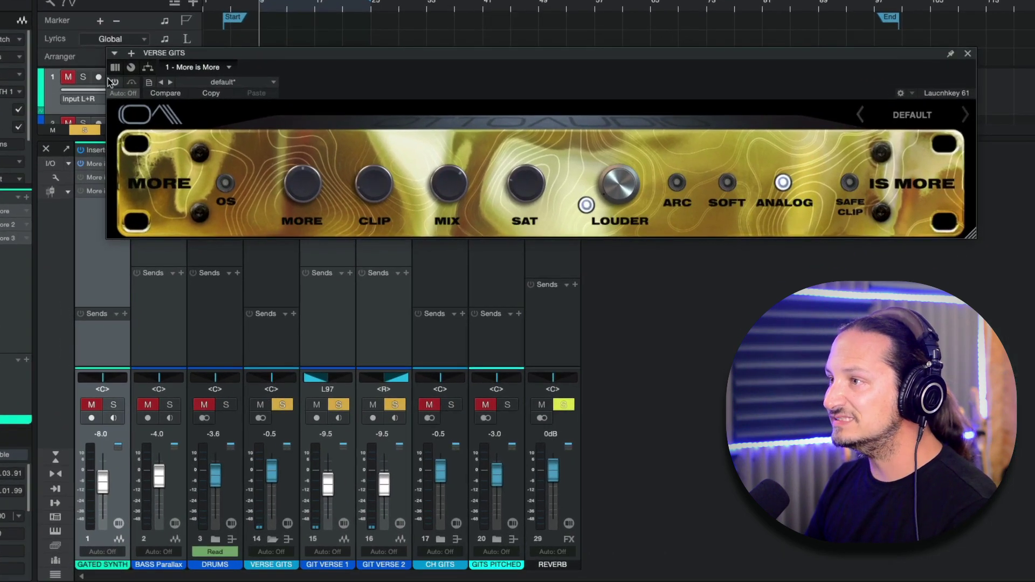
mouse_move(384, 204)
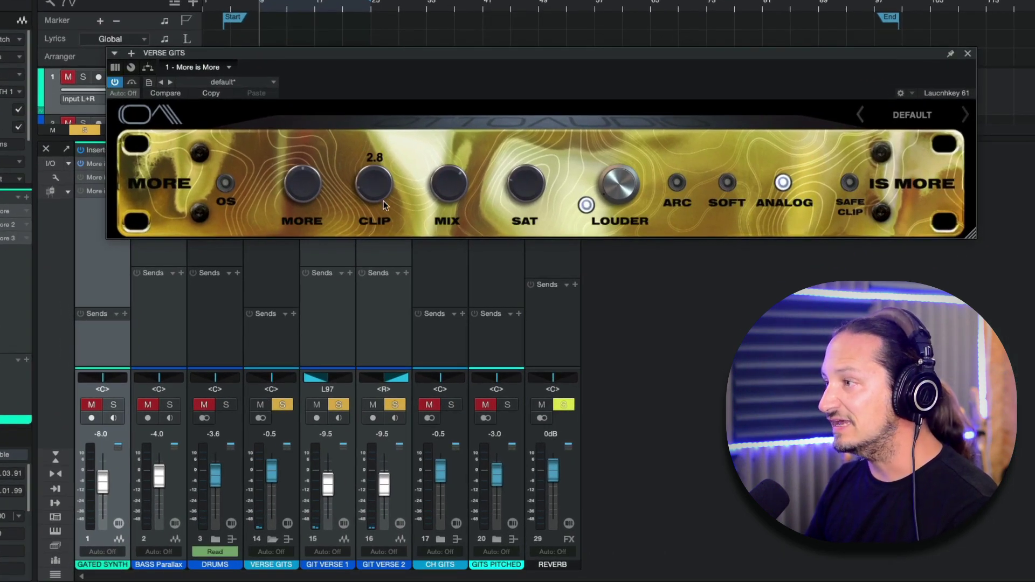
mouse_move(444, 185)
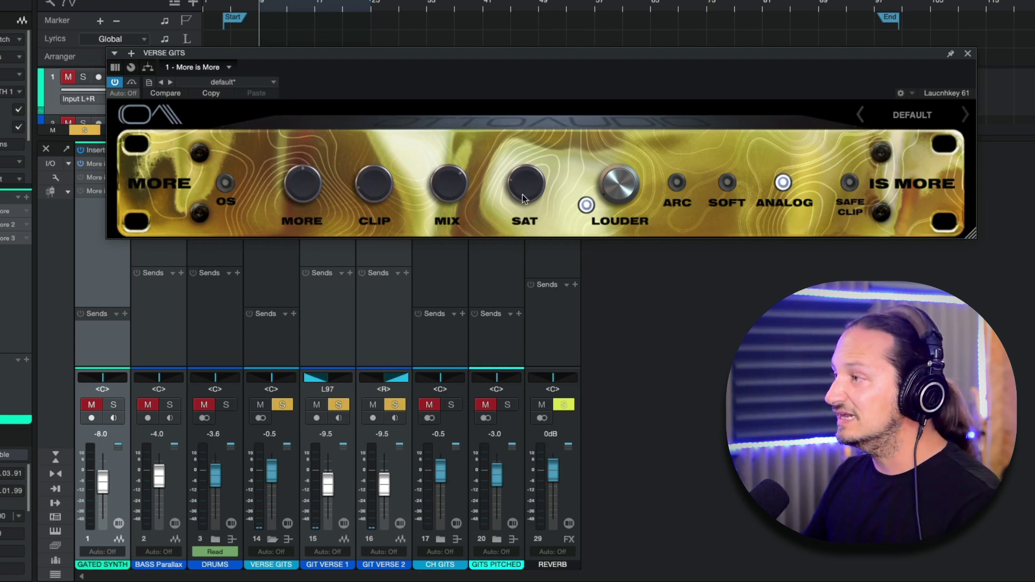
mouse_move(511, 183)
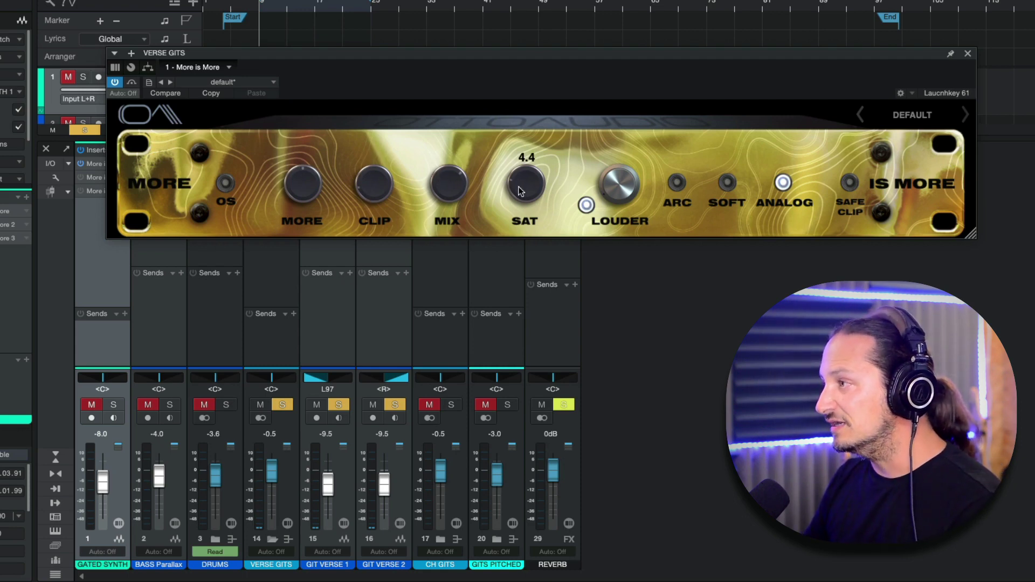
mouse_move(616, 193)
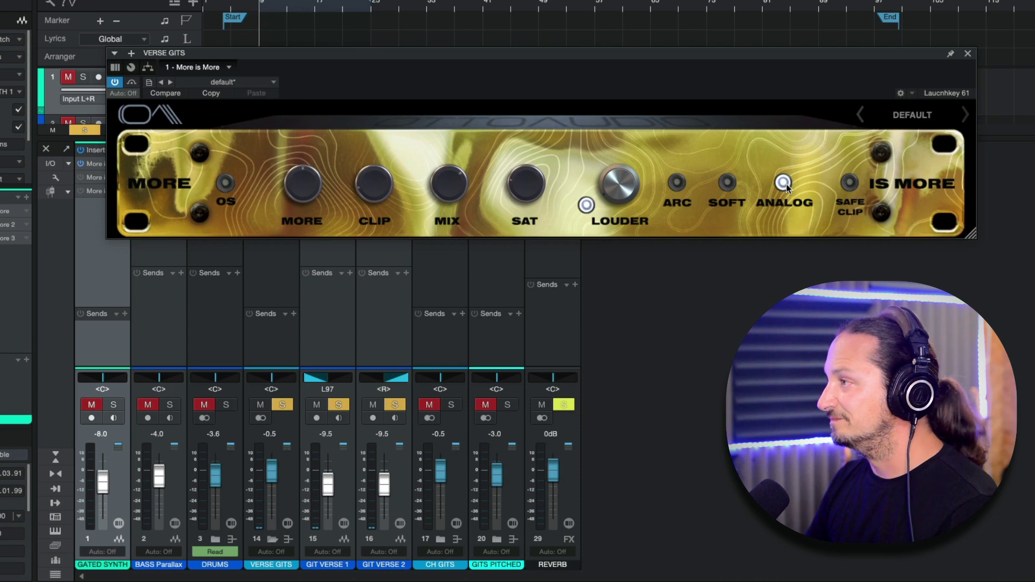
left_click(498, 233)
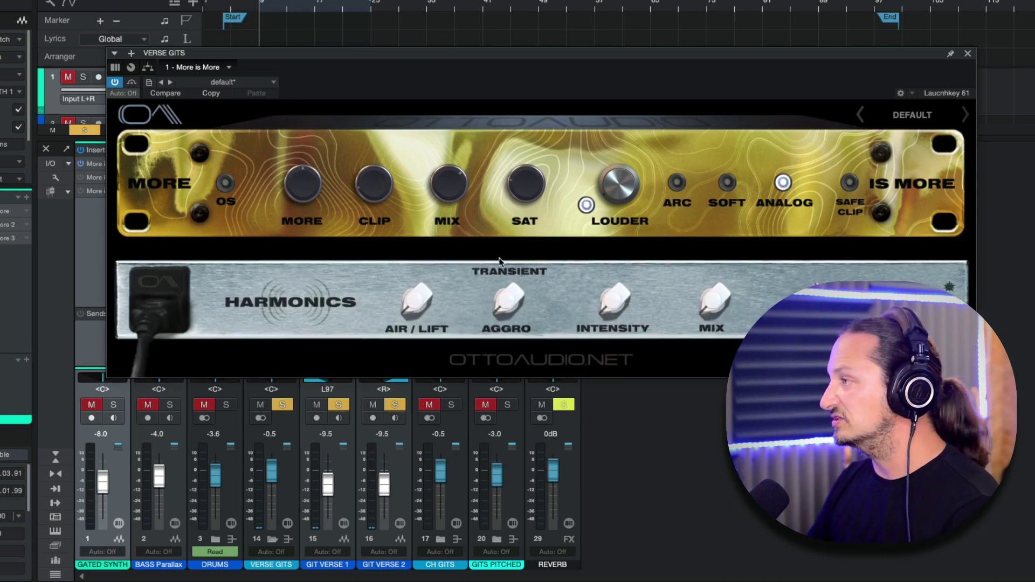
left_click(884, 154)
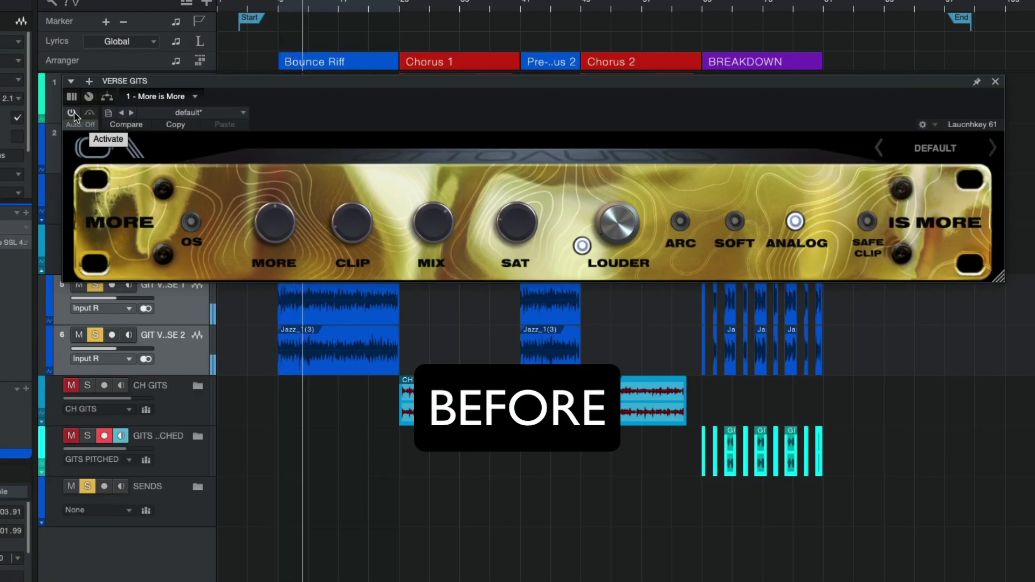
Compare the verse guitars during playback by bypassing and reactivating the More is More plug-in on the VERSE GITS bus
left_click(74, 113)
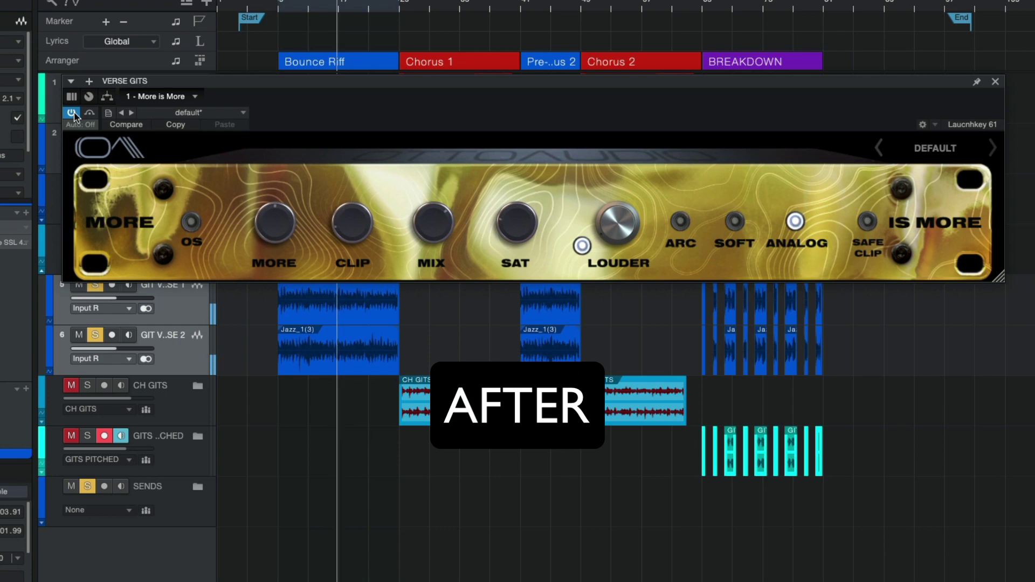
left_click(72, 113)
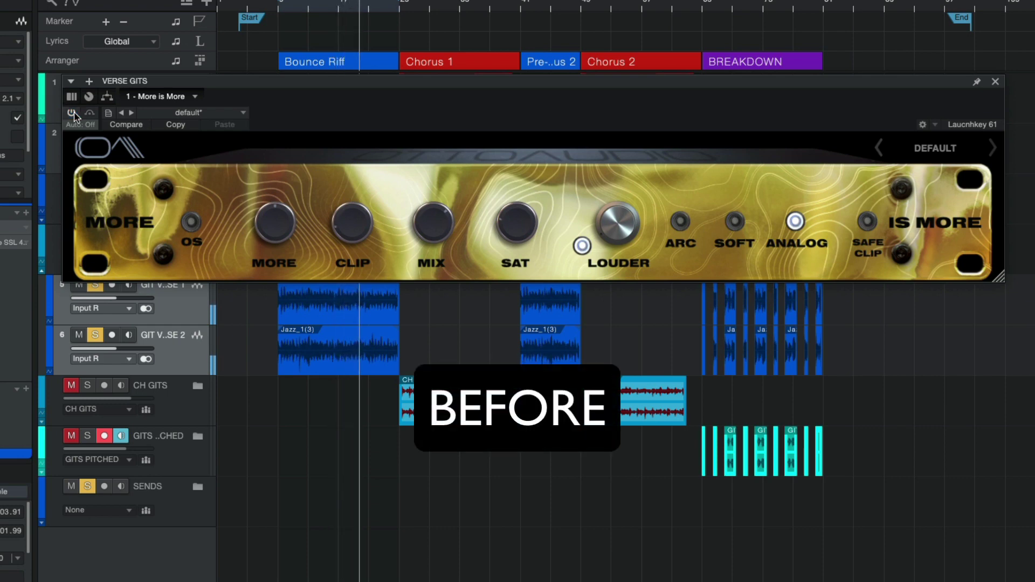
left_click(72, 113)
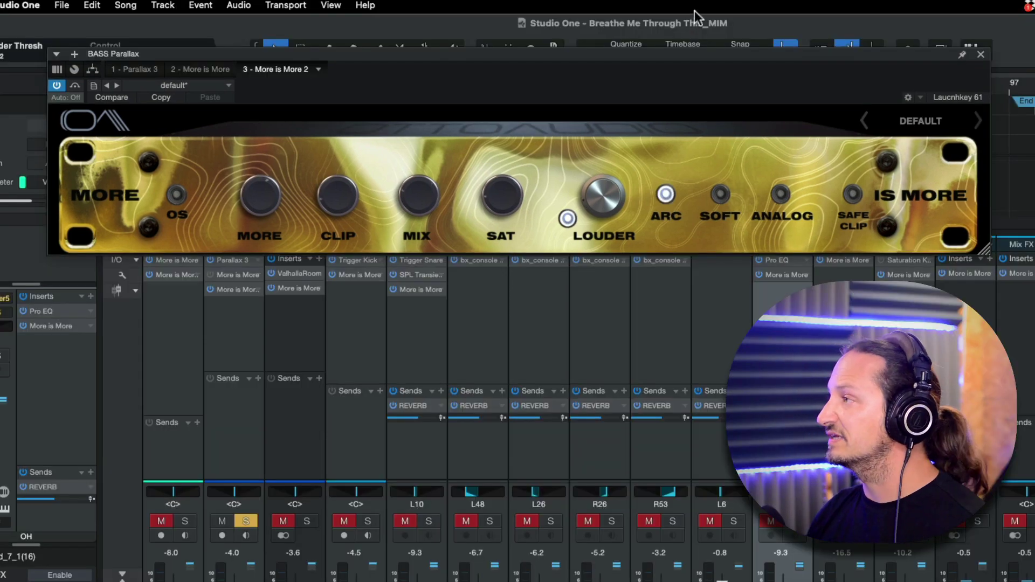
Switch the solo from BASS Parallax to GATED SYNTH and open its third More is More plug-in with the Harmonics section shown
left_click(981, 54)
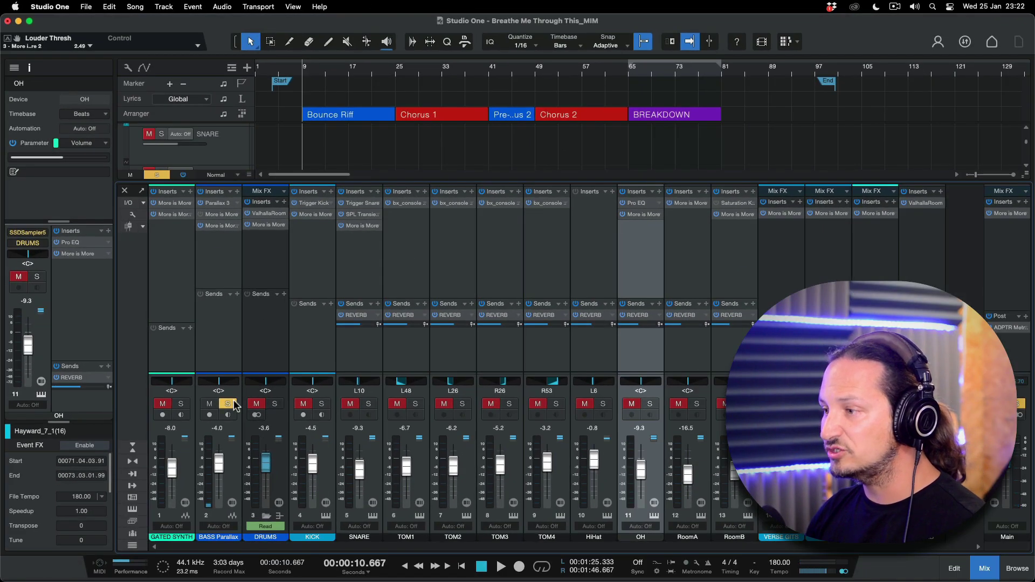
left_click(231, 404)
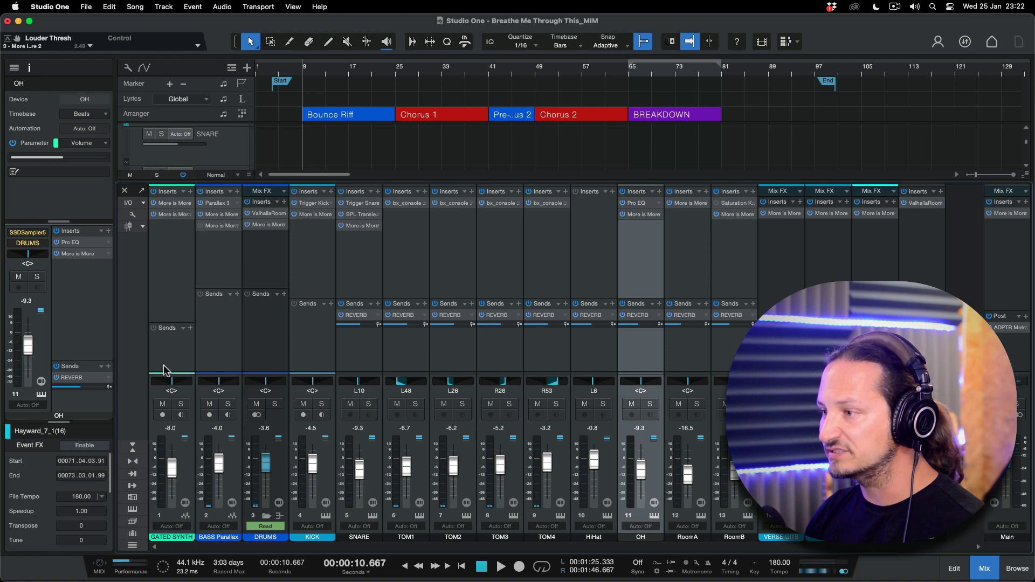
left_click(180, 404)
left_click(172, 226)
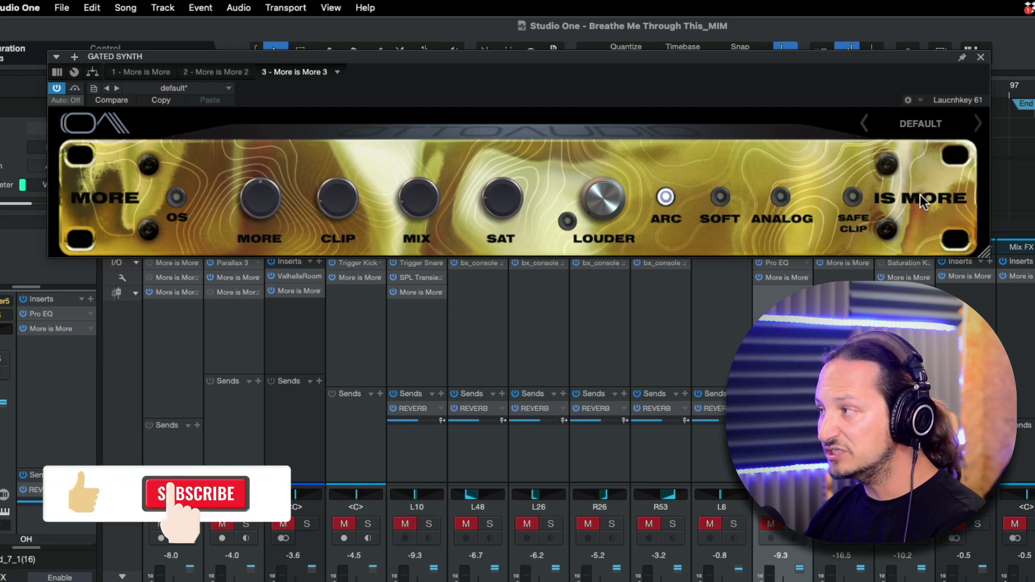
left_click(890, 164)
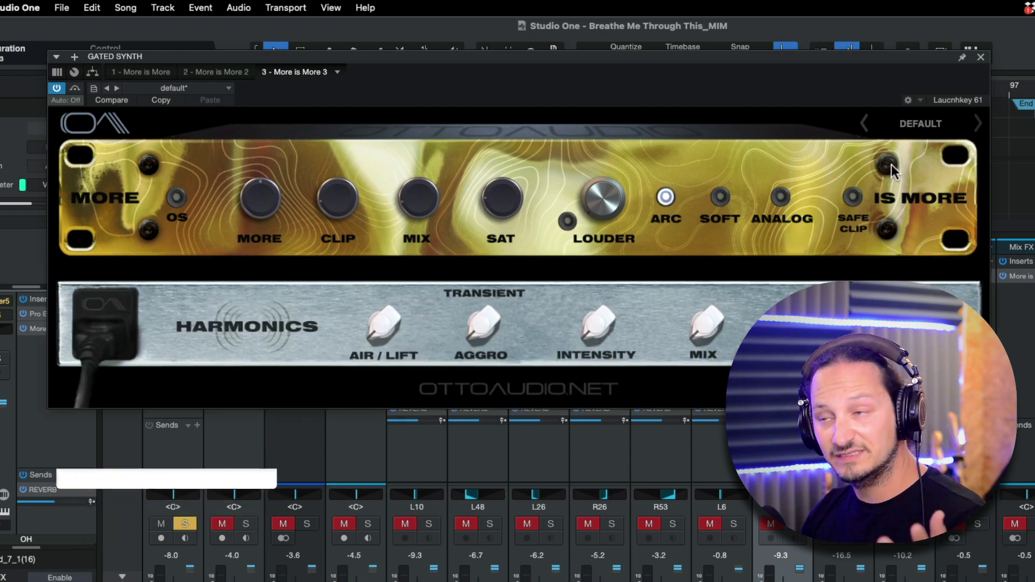
Set the Harmonics Air/Lift to 5.7 and Mix to 49 % on the GATED SYNTH plug-in, and raise its Frequency and Intensity
mouse_move(401, 316)
left_click_drag(388, 131, 387, 102)
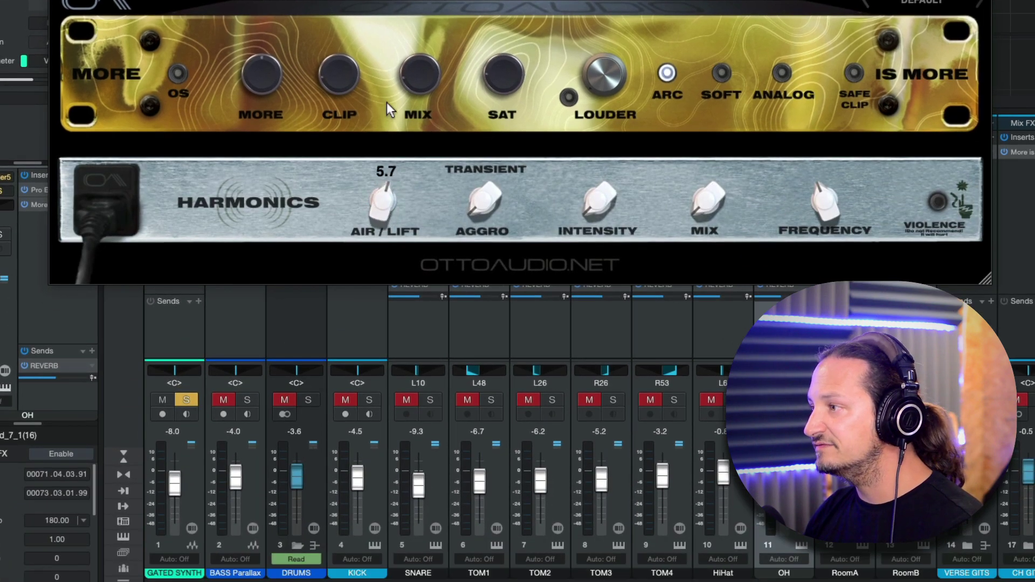
left_click_drag(706, 203, 695, 119)
mouse_move(841, 227)
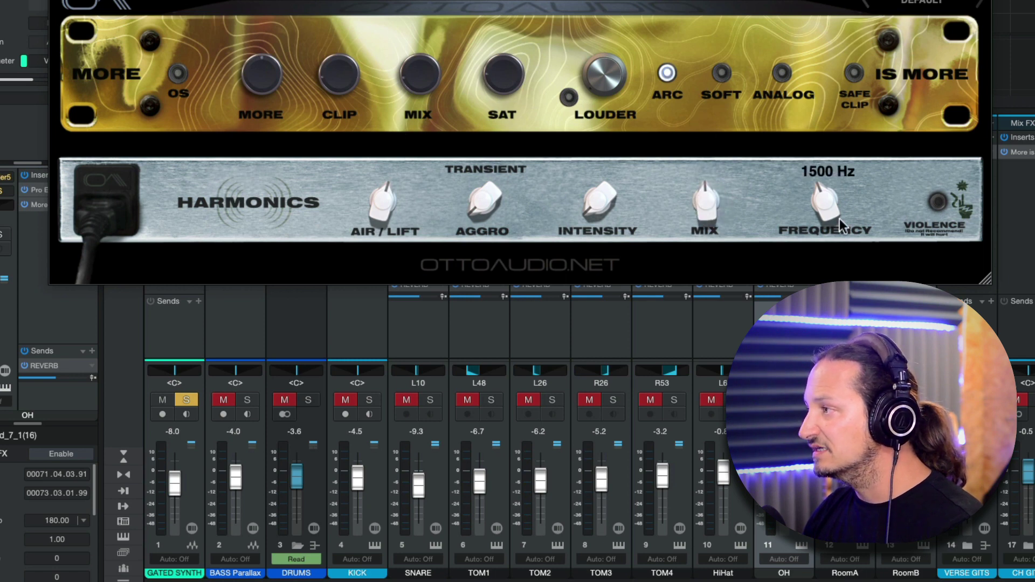
left_click_drag(830, 186, 829, 176)
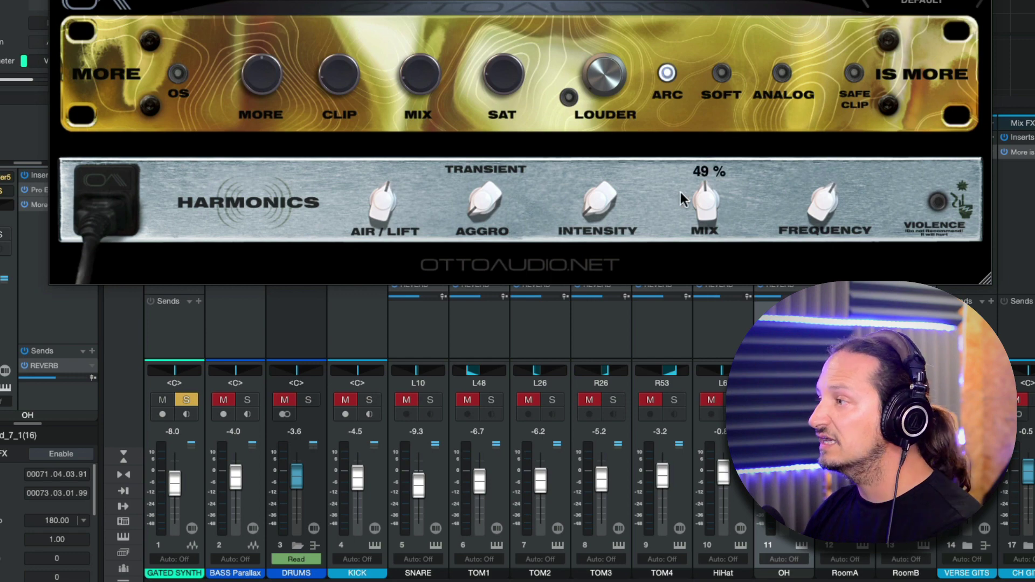
left_click_drag(593, 201, 475, 115)
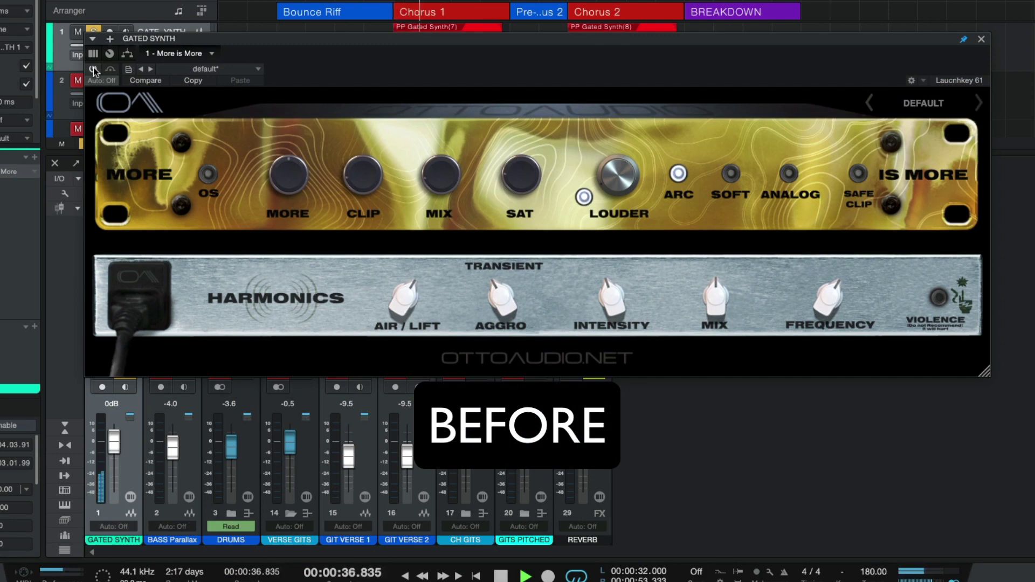
Compare the gated synth during playback by switching its first More is More plug-in on and off
left_click(92, 69)
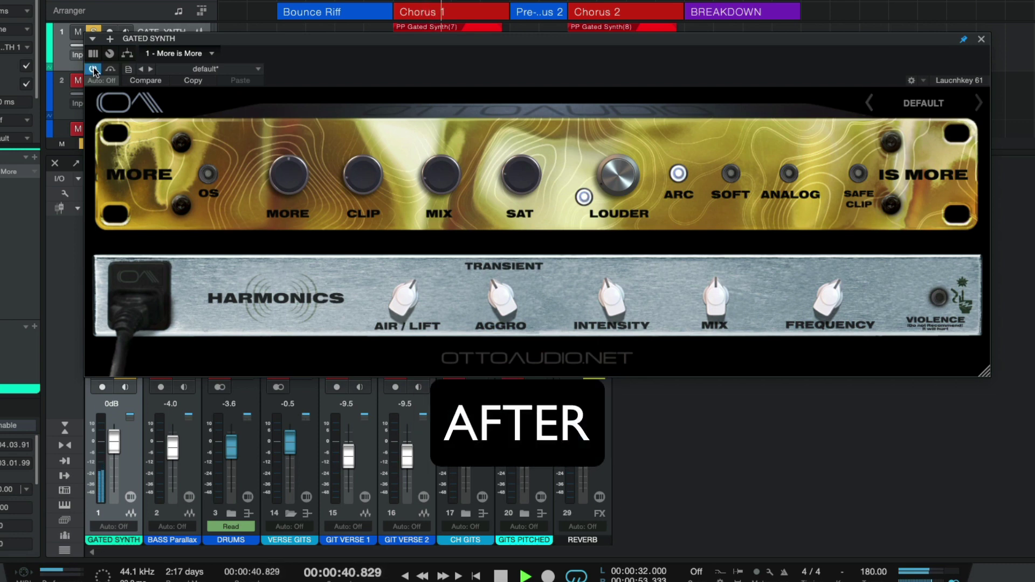
left_click(93, 69)
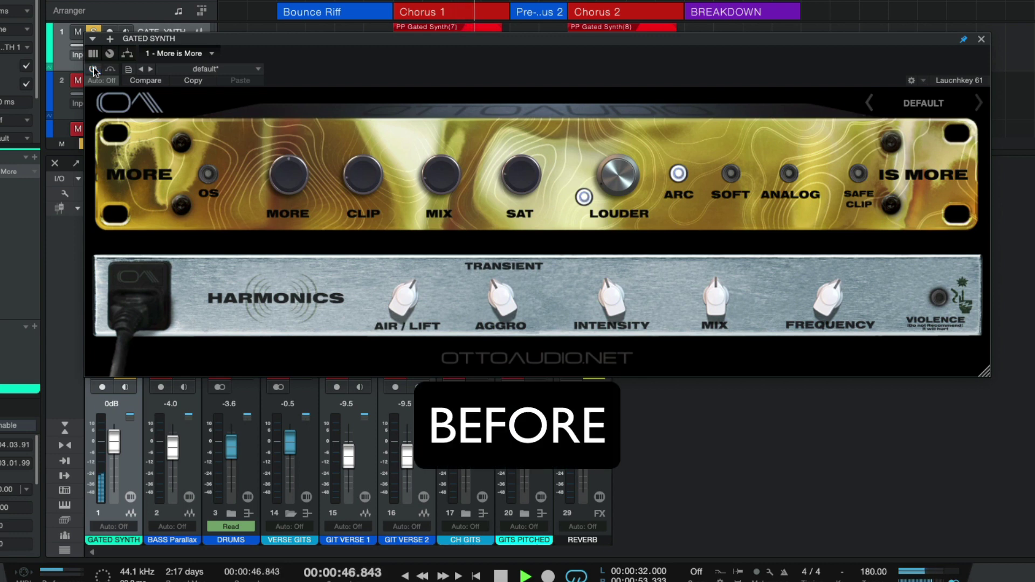
left_click(93, 69)
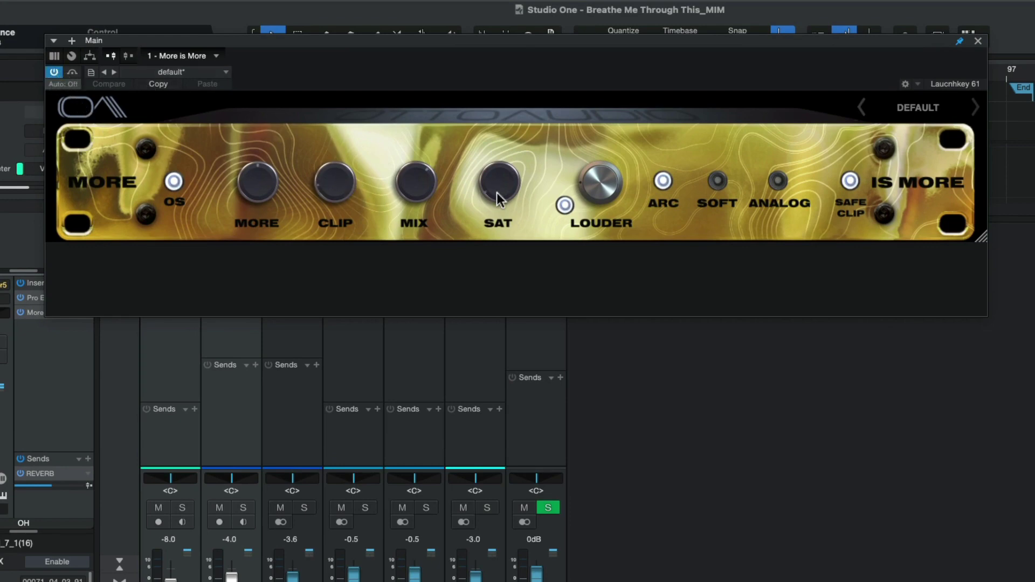
Examine the Sat and Louder settings of the More is More plug-in on the Main output
mouse_move(492, 182)
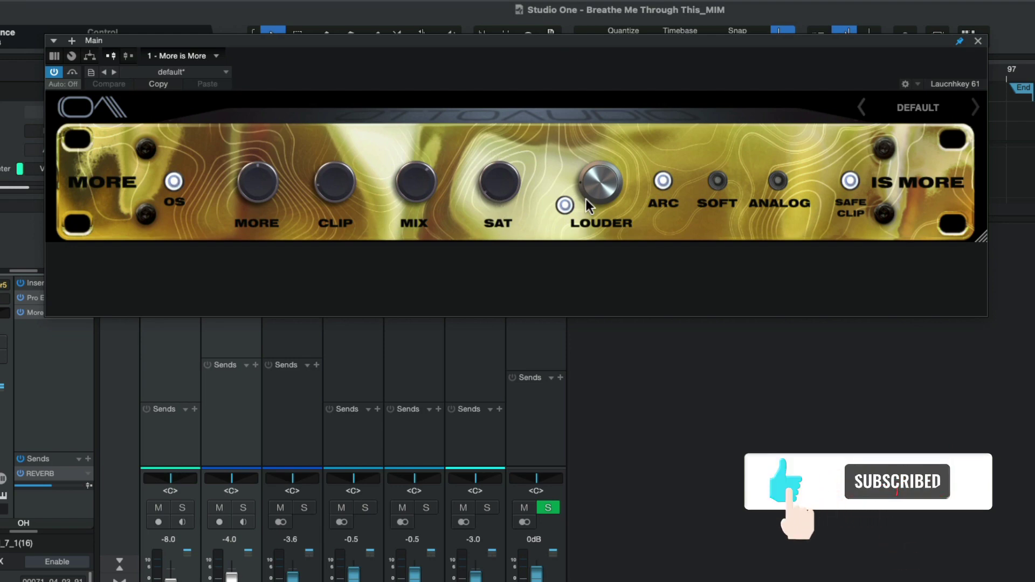
mouse_move(594, 186)
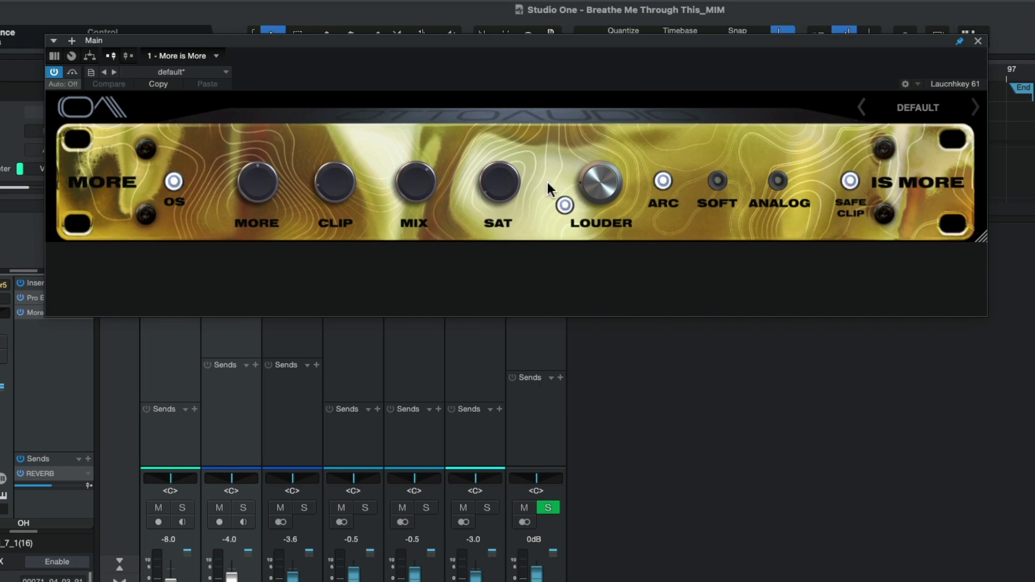
left_click(828, 151)
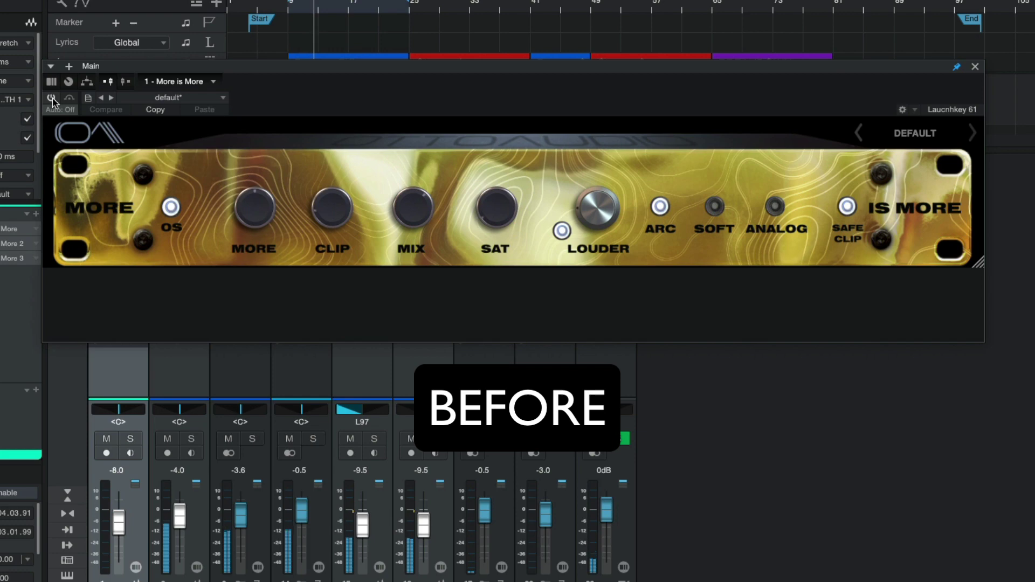
Compare the full mix during playback with the Main output's More is More plug-in active and bypassed, leaving it active
left_click(52, 98)
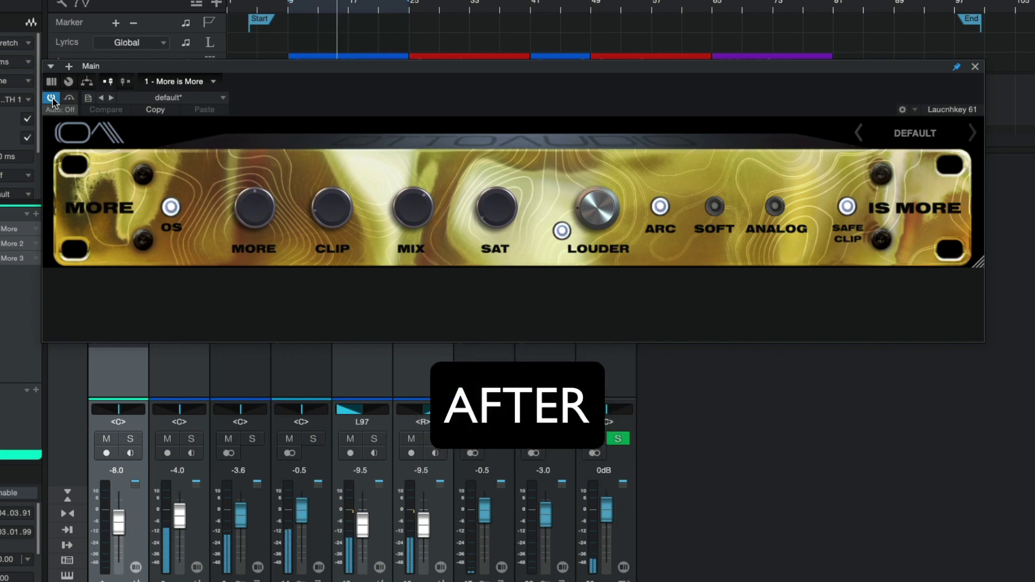
left_click(52, 98)
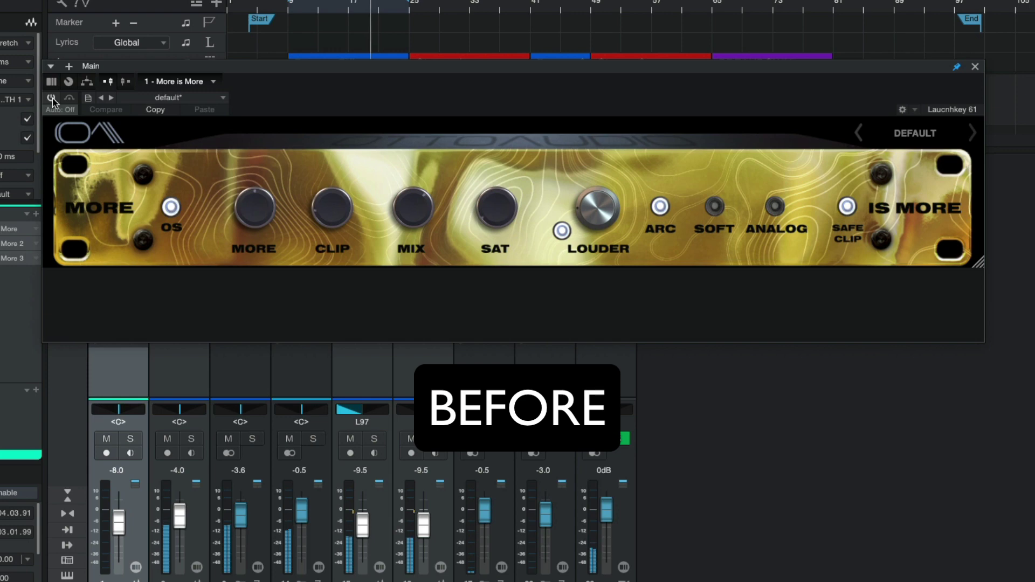
left_click(52, 98)
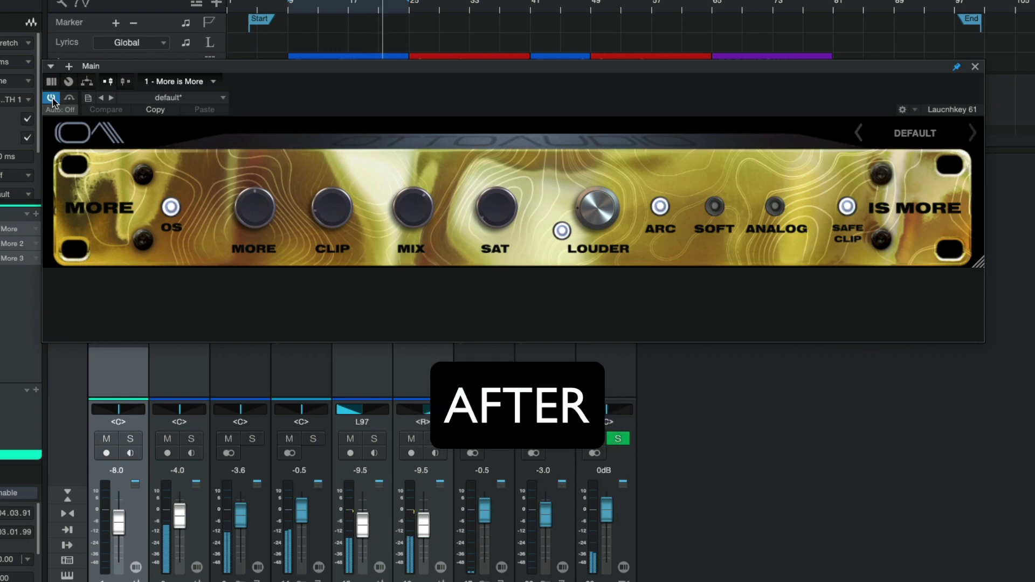